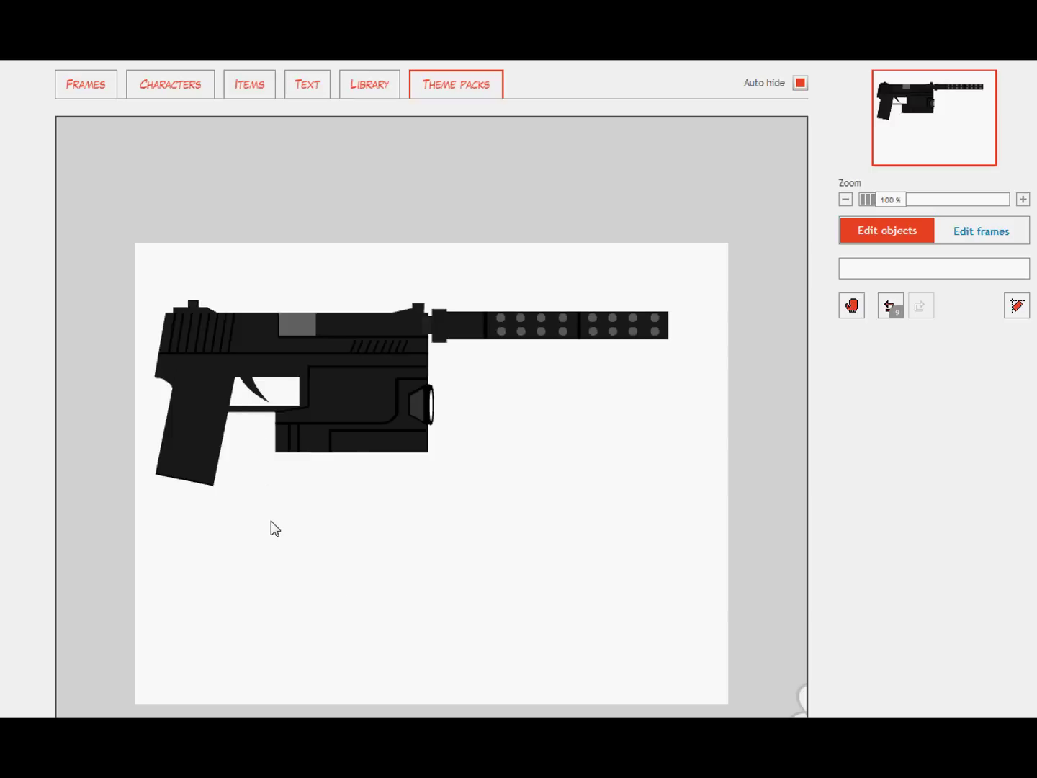
Add a circle from page 4 of the Shapes library
left_click(245, 88)
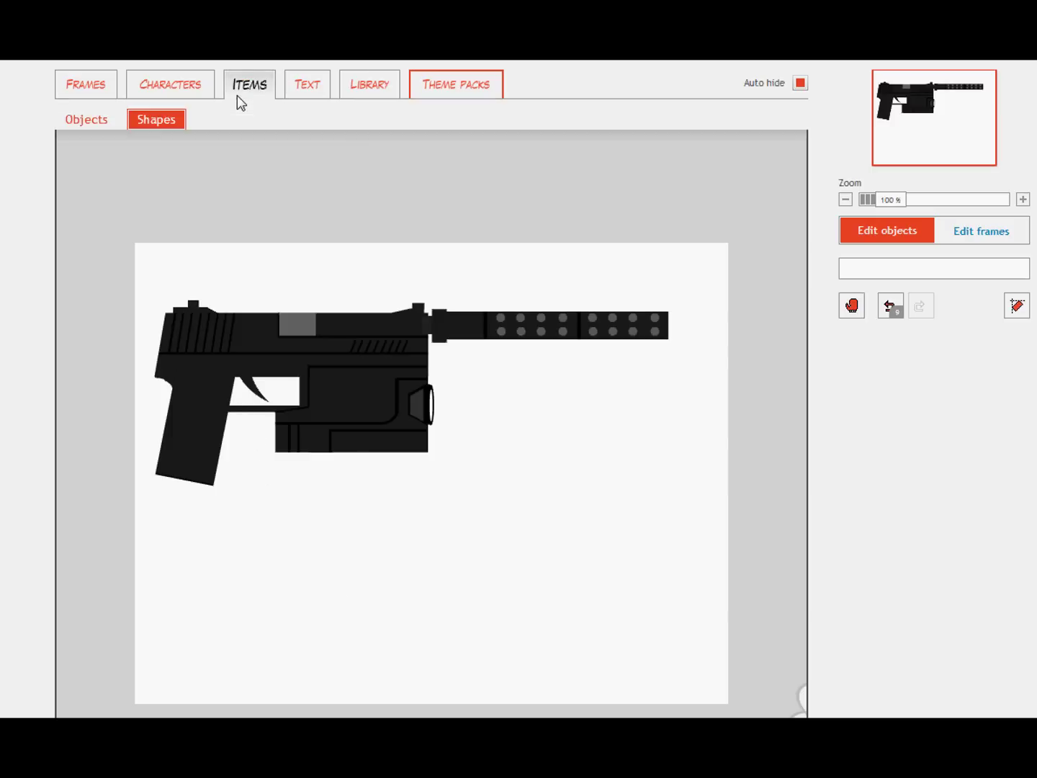
left_click(444, 207)
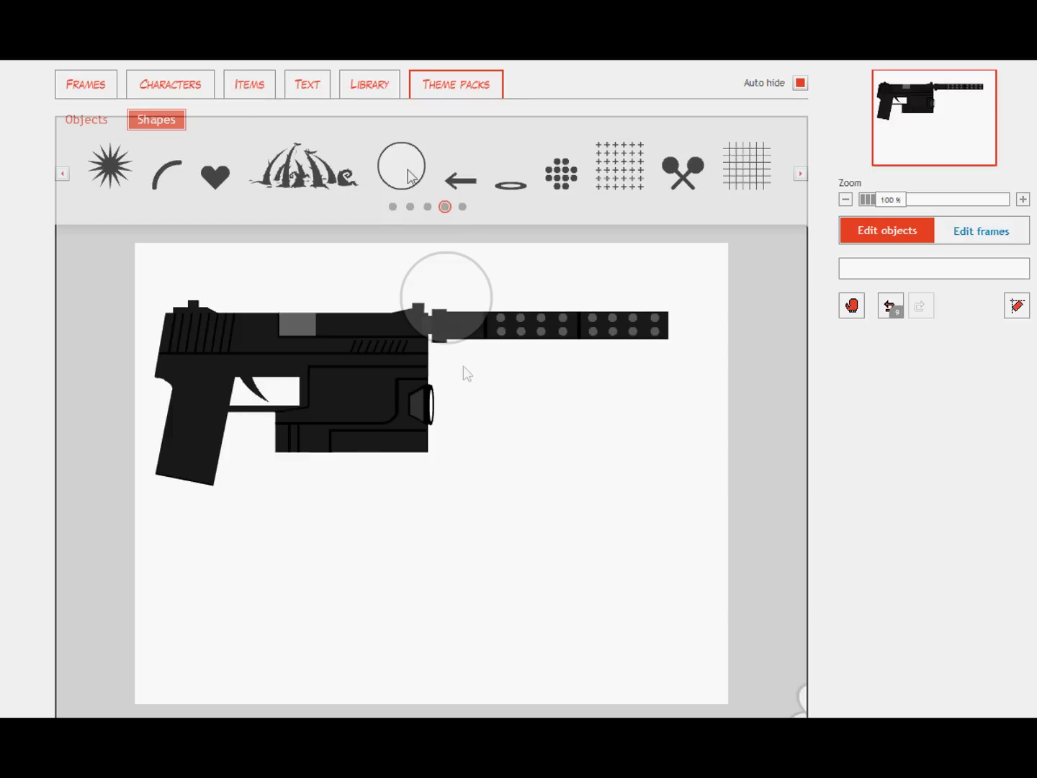
left_click(450, 583)
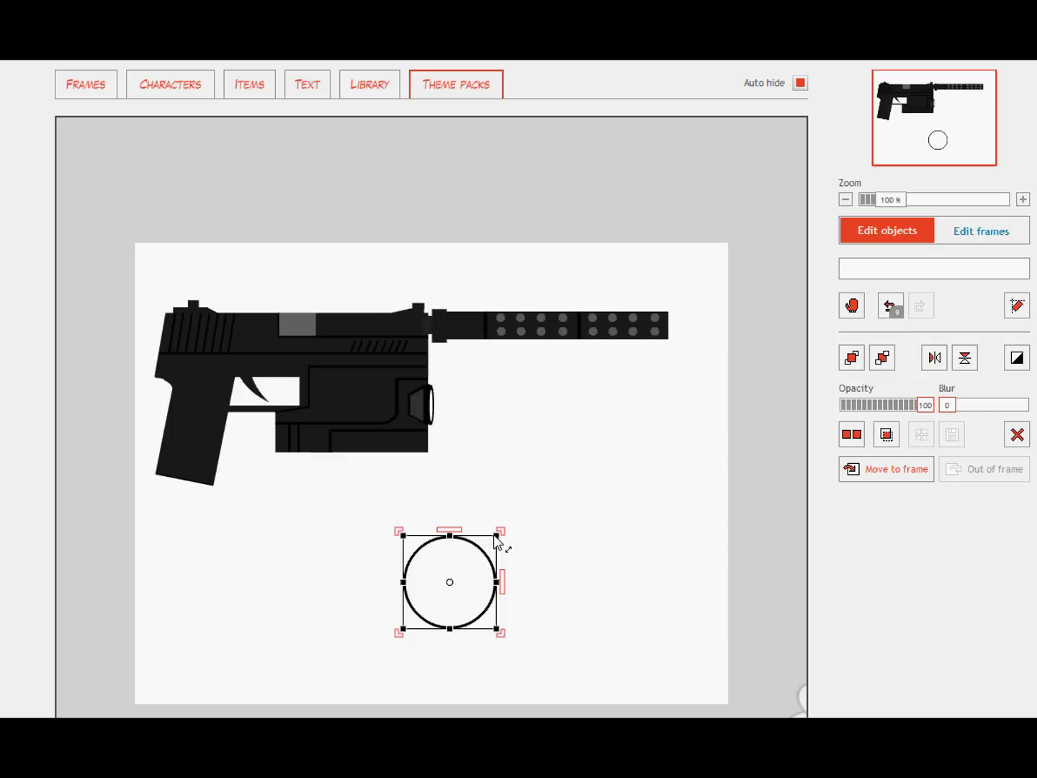
Resize the circle with its corner handles to roughly palm size
left_click_drag(499, 541, 569, 466)
left_click(606, 474)
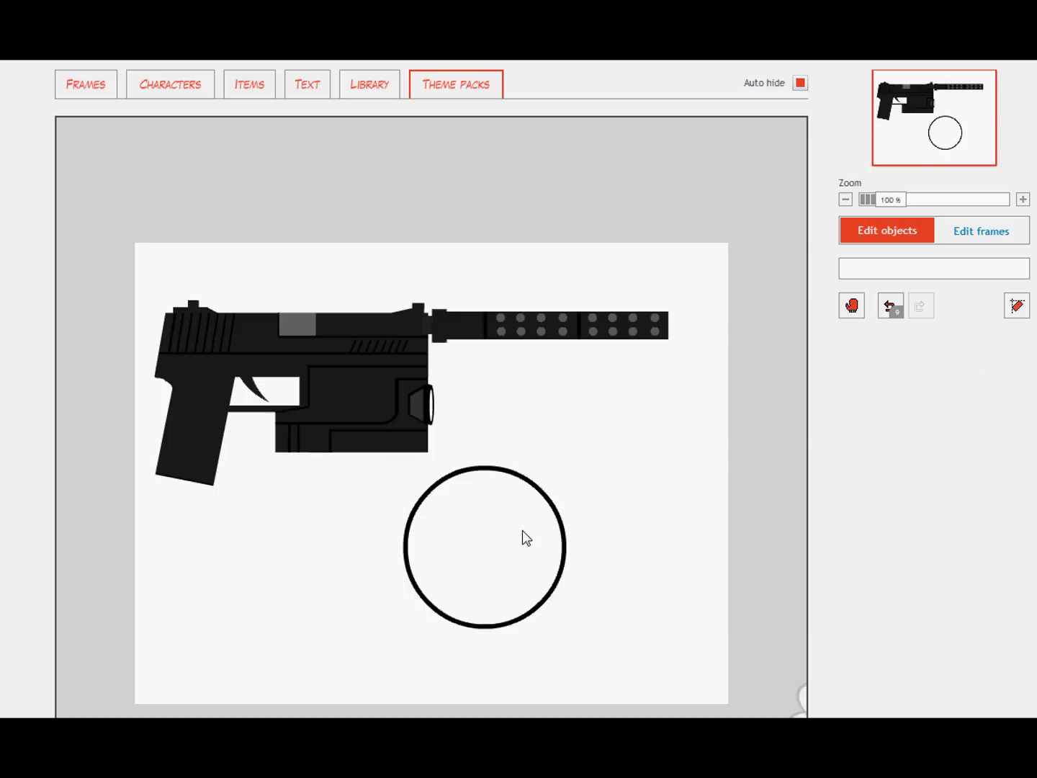
left_click(513, 546)
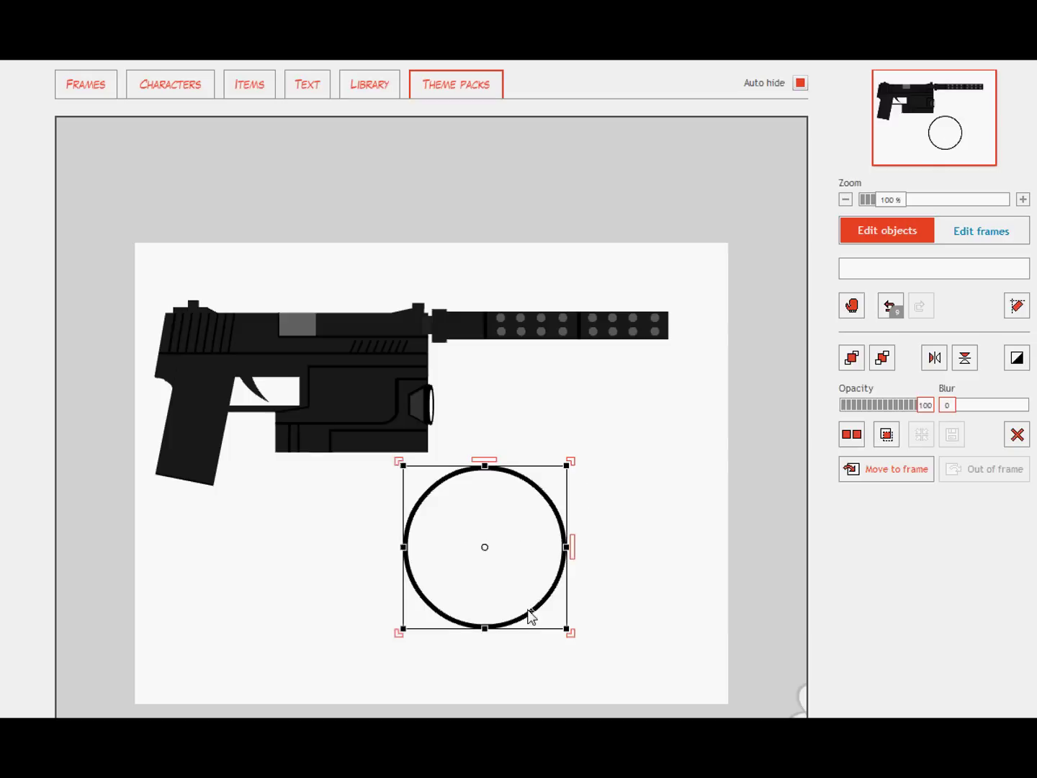
left_click_drag(568, 632, 544, 610)
left_click(586, 576)
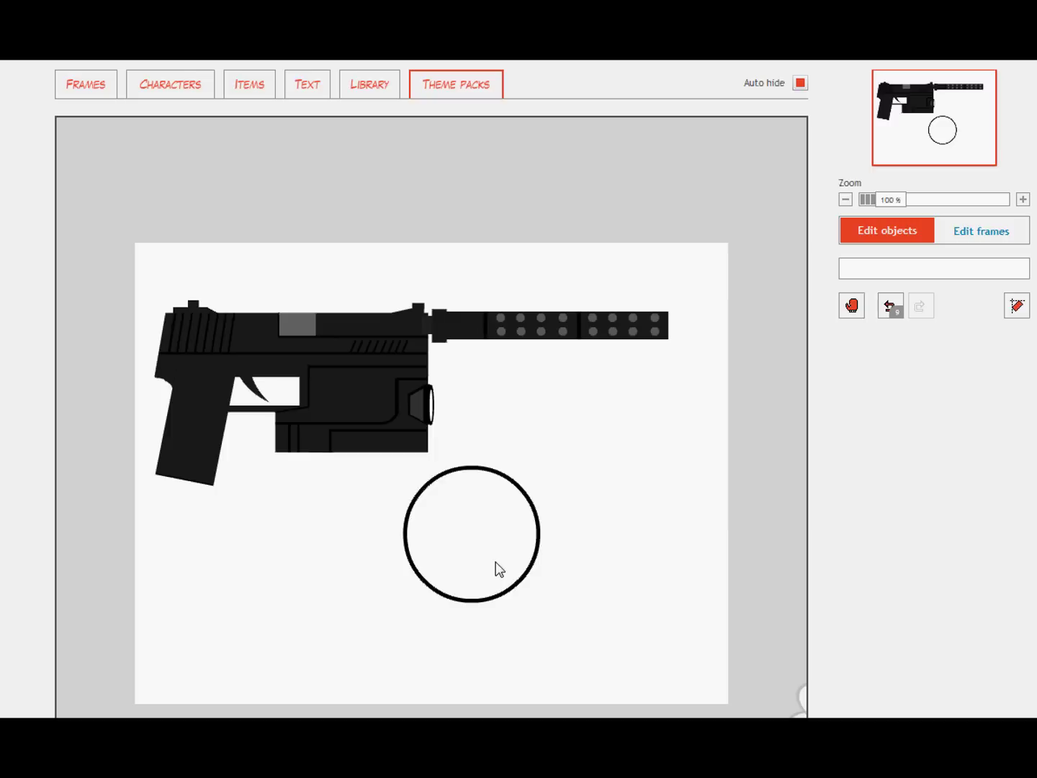
Move the circle over the gun's grip at the left edge and trim it slightly
left_click_drag(500, 569, 350, 619)
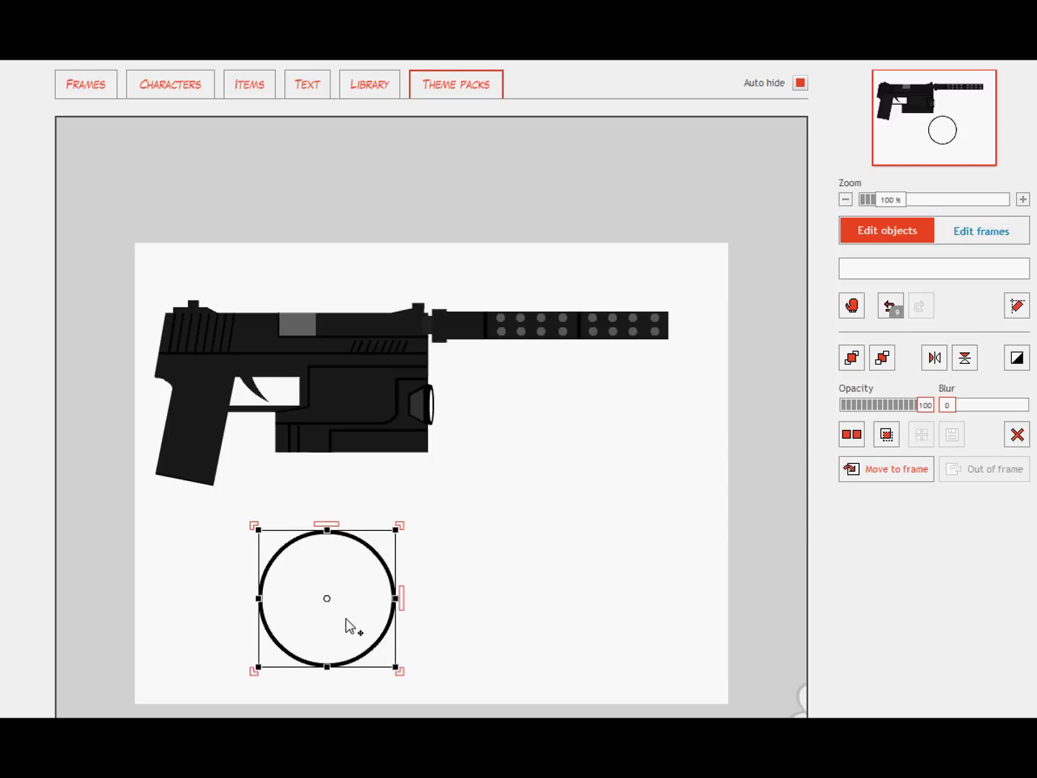
left_click_drag(346, 618, 203, 459)
left_click_drag(183, 508, 199, 467)
Duplicate the palm circle and offset the copy up and right as a finger
left_click(231, 430)
left_click(863, 444)
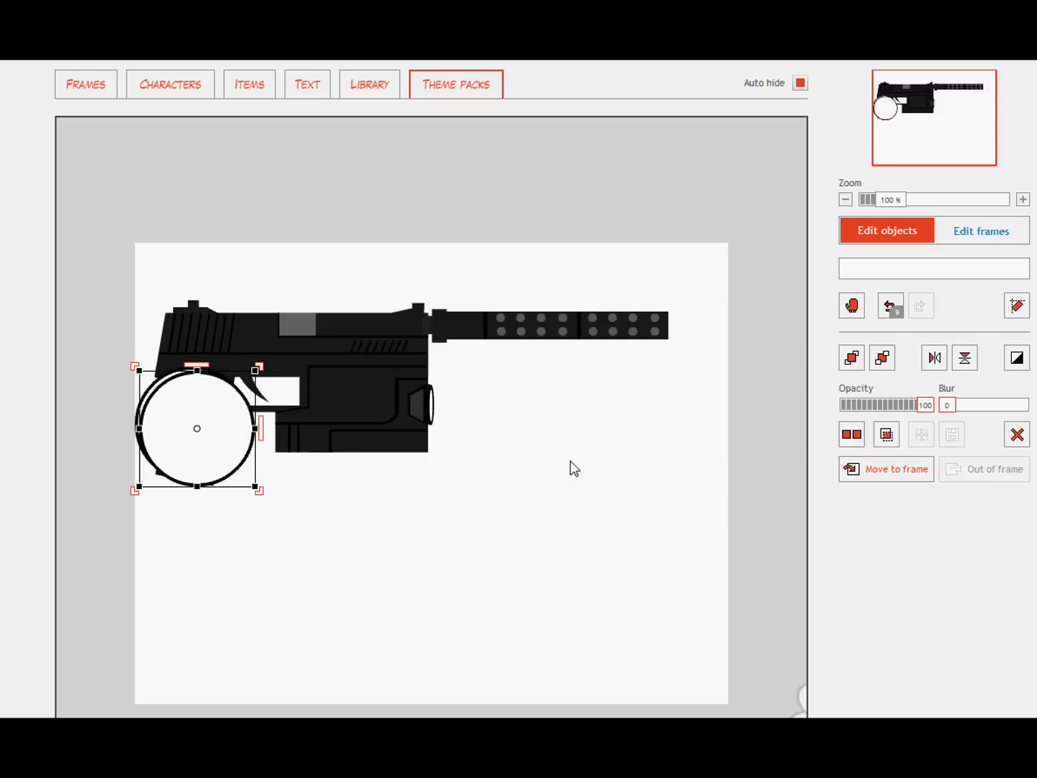
left_click_drag(216, 455, 257, 399)
Bring the palm circle in front of the finger copy
left_click(178, 435)
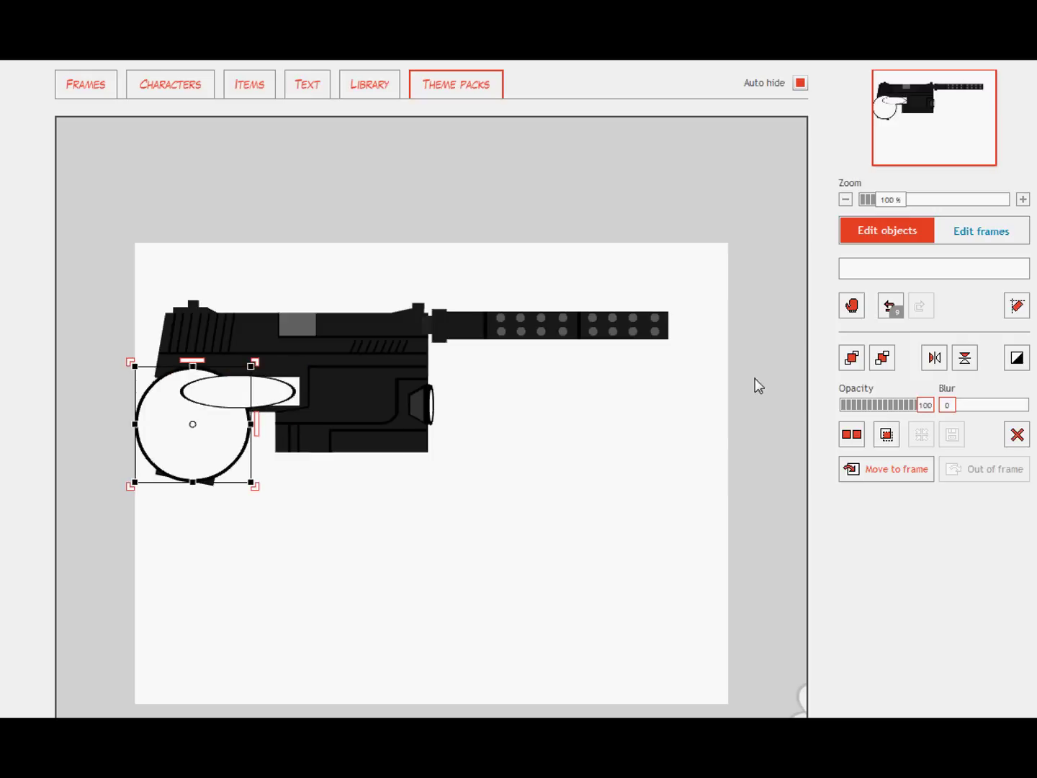
left_click(862, 366)
left_click(370, 568)
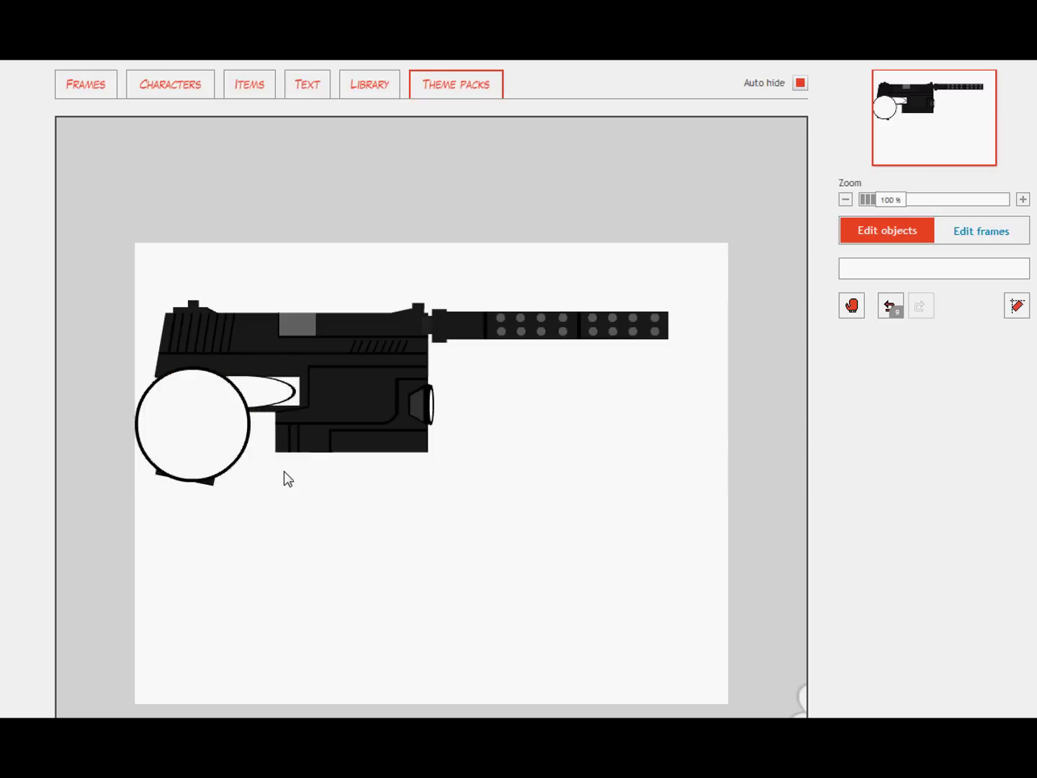
Narrow the finger into a slim ellipse reaching into the trigger guard
left_click(269, 401)
left_click_drag(301, 392, 273, 394)
left_click(301, 493)
Flip the whole gun drawing and hand pieces horizontally to face left
mouse_move(163, 543)
left_mouse_down()
mouse_move(250, 360)
mouse_move(315, 332)
left_mouse_up()
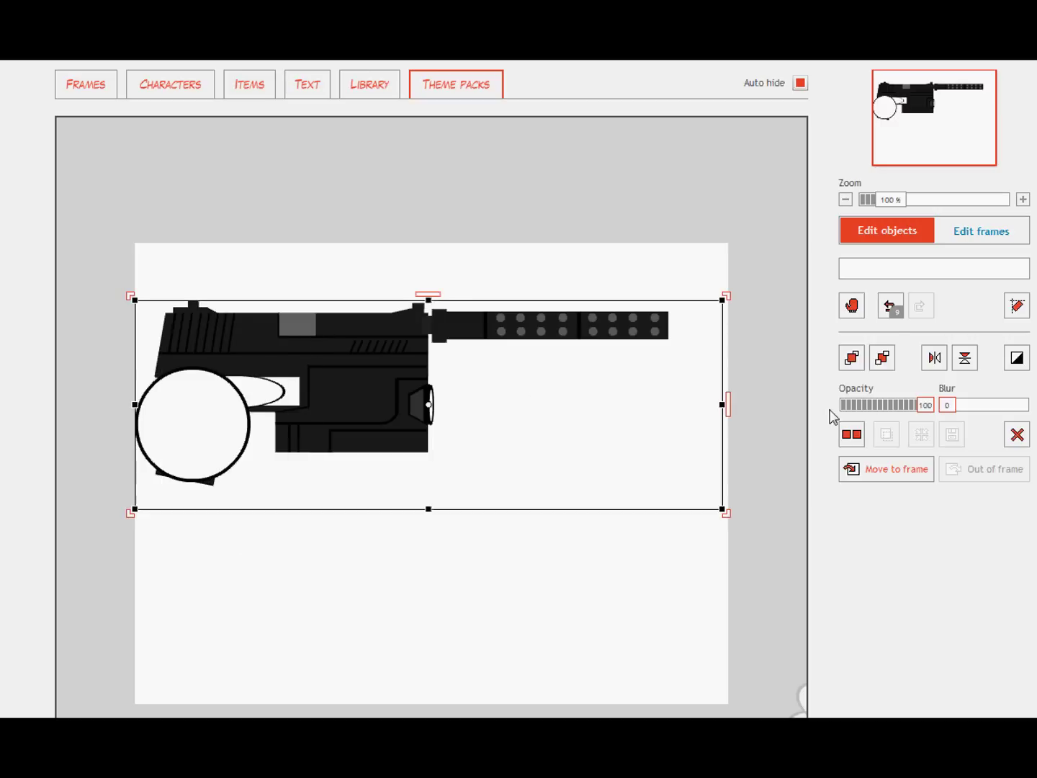
left_click(934, 363)
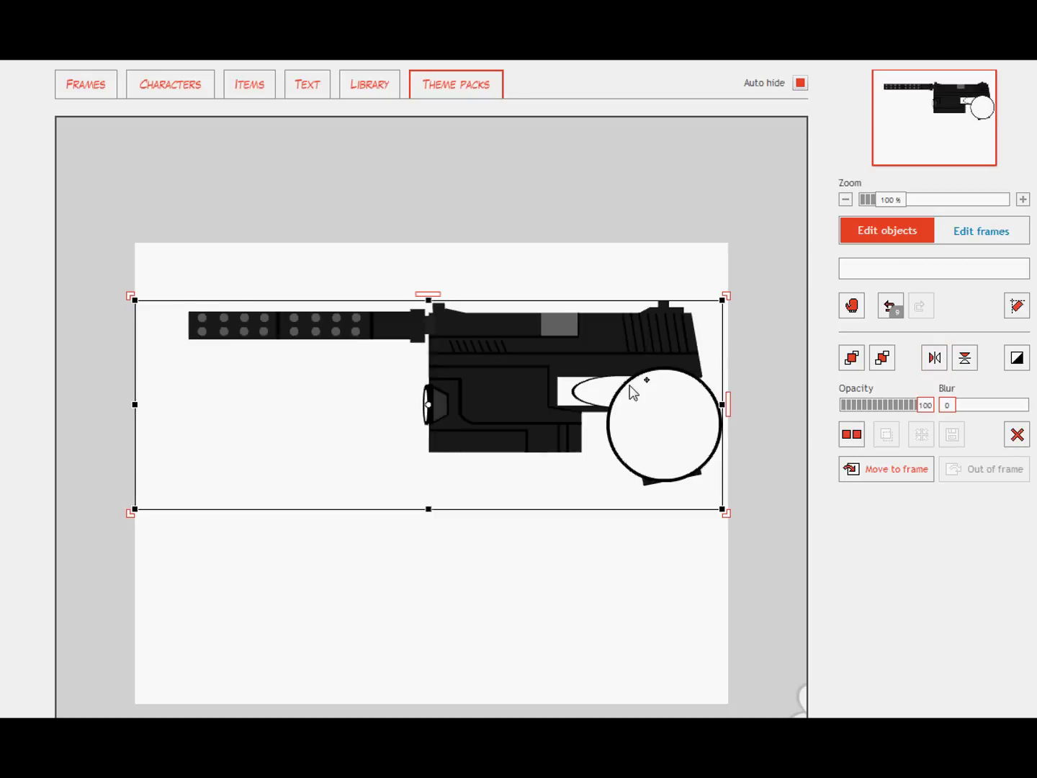
left_click(665, 496)
Send the palm circle behind the gun grip
left_click(685, 455)
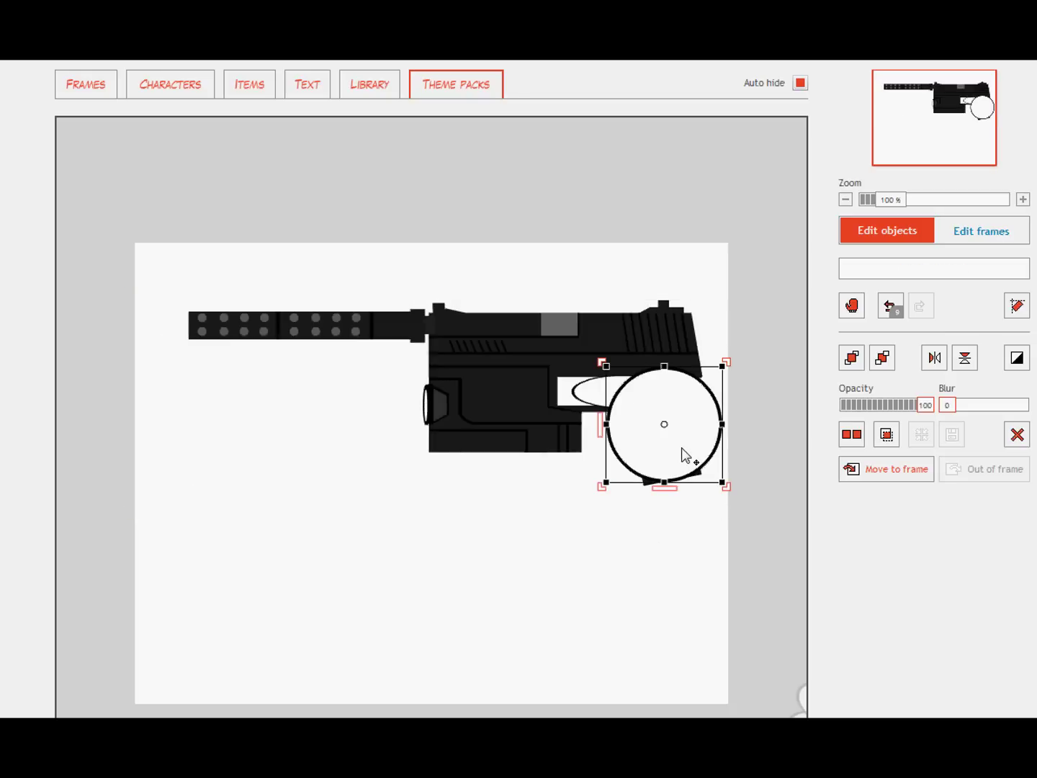
left_click(886, 360)
left_click(735, 549)
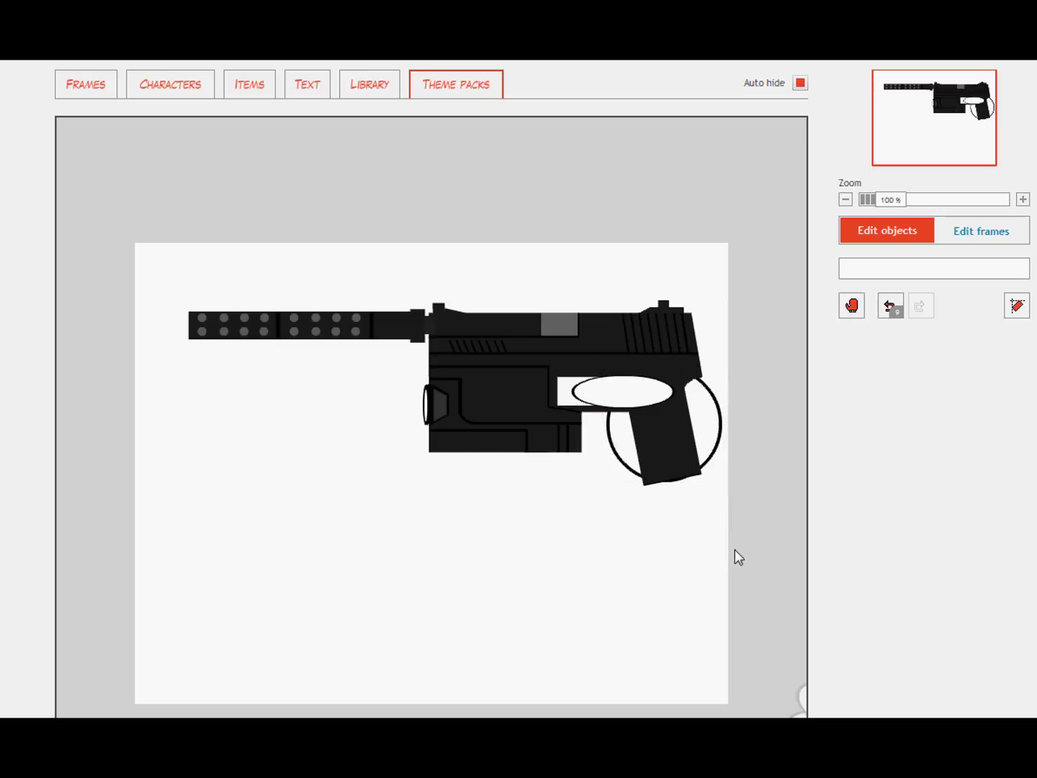
Narrow the finger ellipse so it sits inside the trigger guard
left_click(618, 397)
left_click_drag(677, 408, 655, 405)
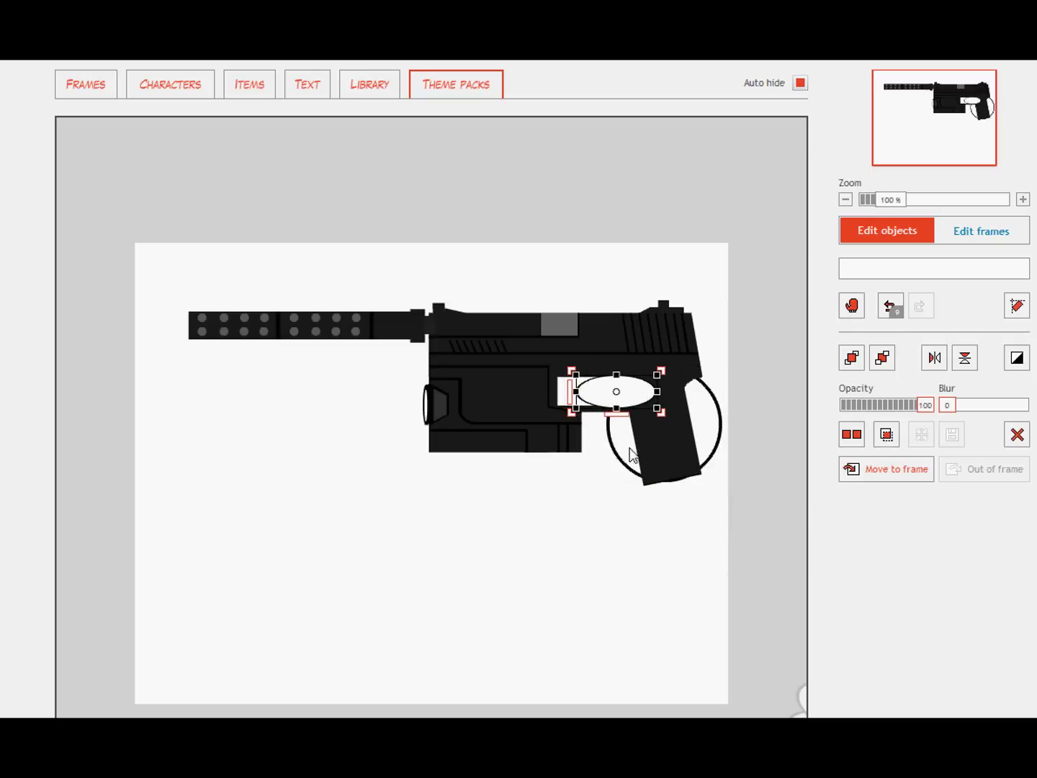
left_click(599, 519)
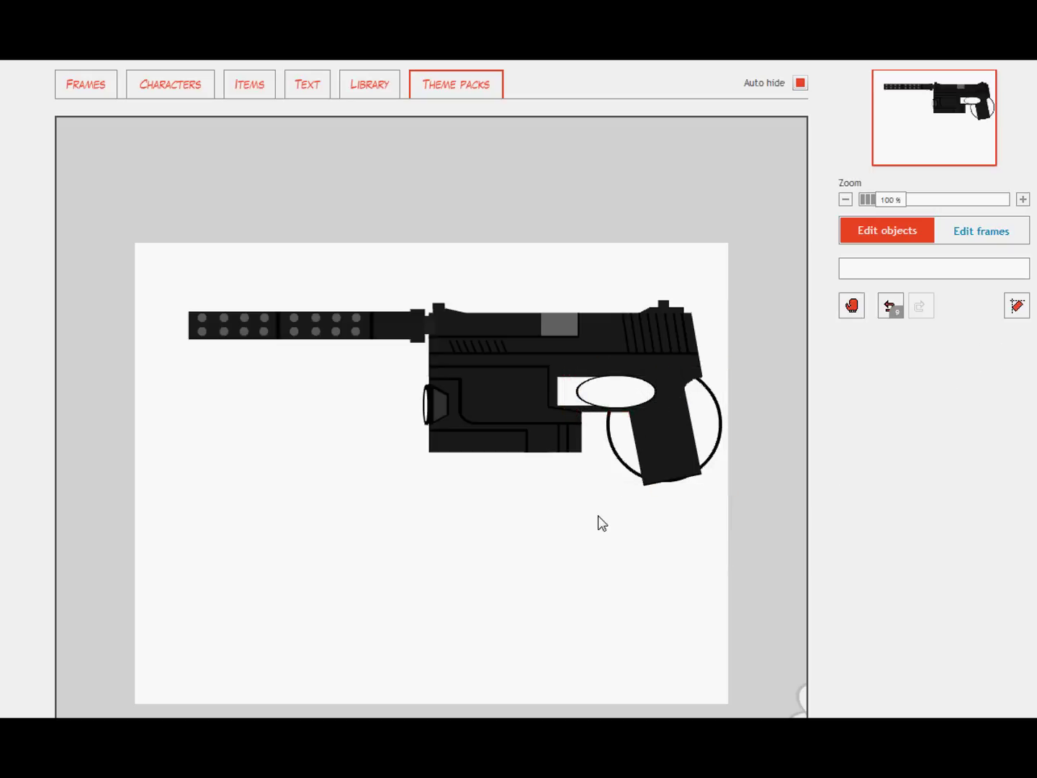
Duplicate the finger ellipse into a stack of three more fingers down the grip
left_click(625, 391)
left_click(852, 434)
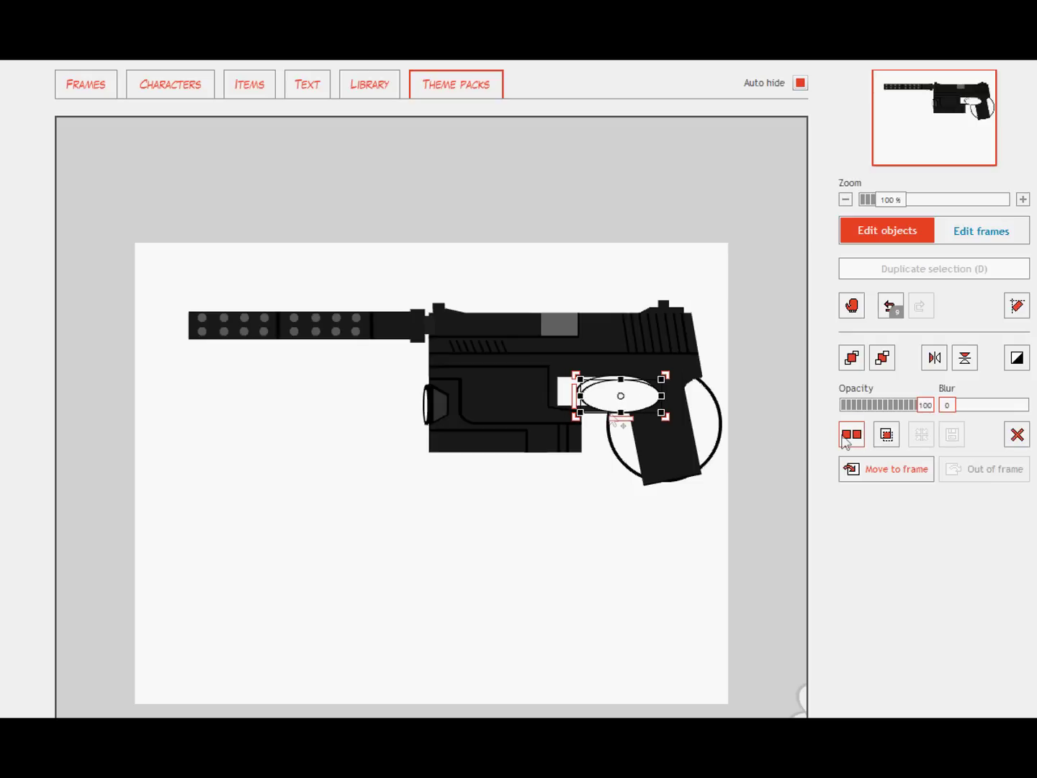
left_click_drag(635, 404, 656, 430)
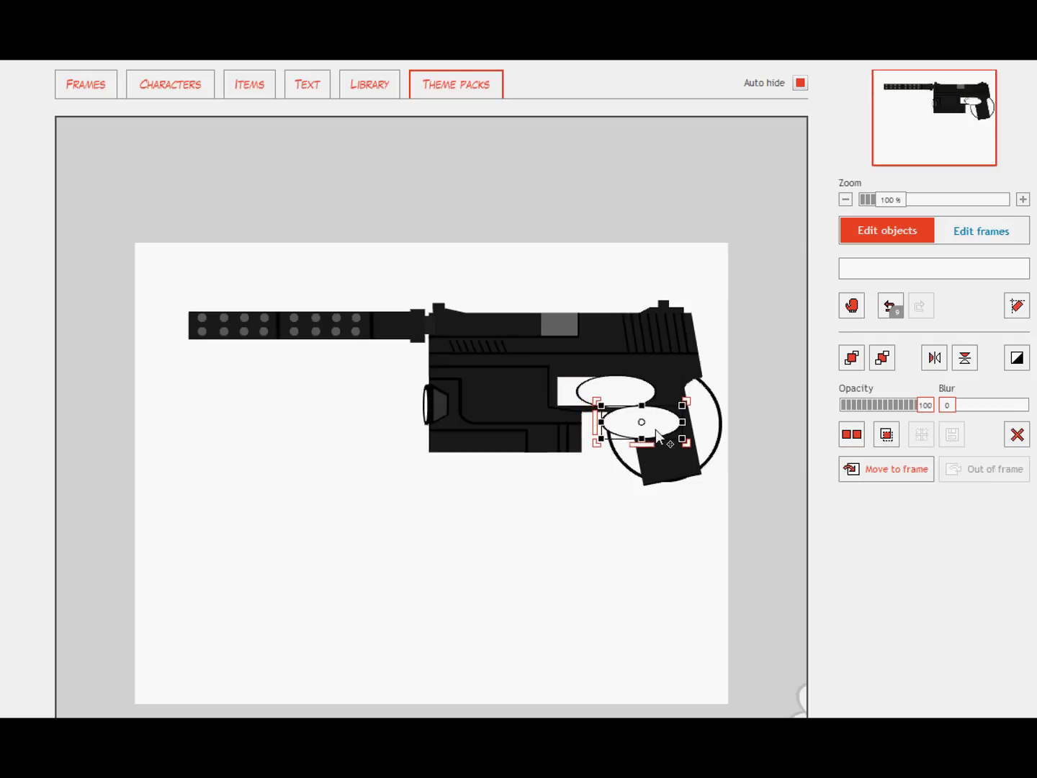
left_click(606, 572)
left_click(655, 432)
left_click(851, 434)
left_click_drag(657, 433, 650, 464)
left_click(851, 434)
left_click(677, 509)
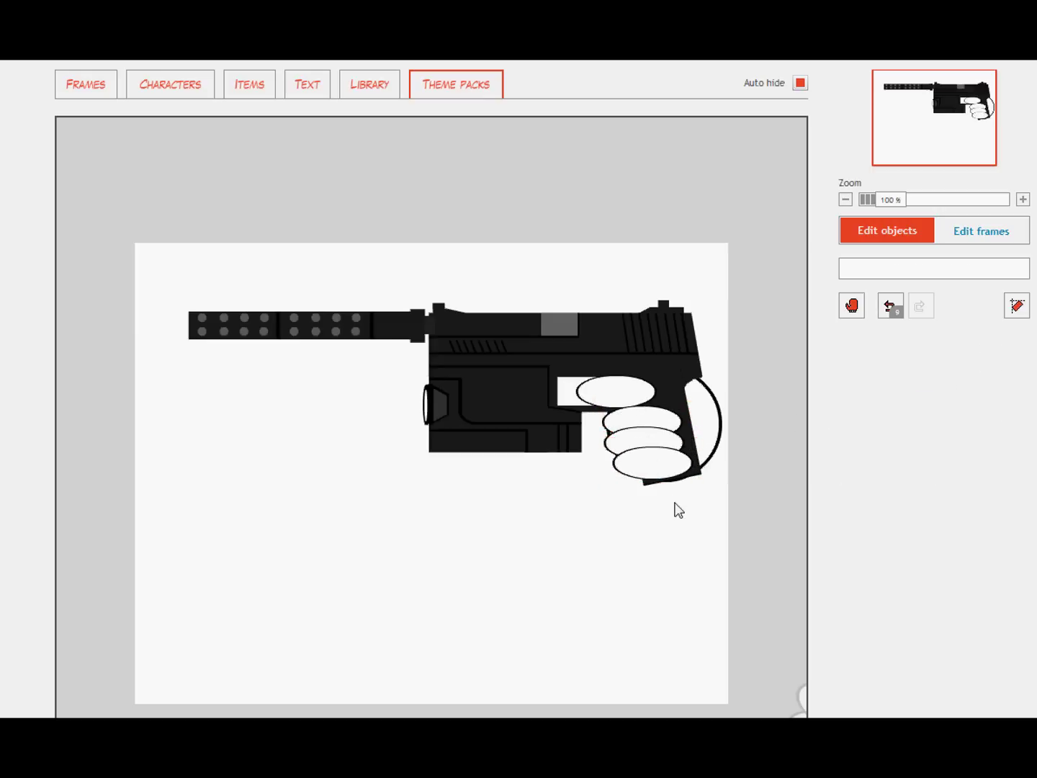
Duplicate the bottom finger, tilt it, and place it on the grip as a thumb
left_click(654, 466)
left_click(850, 435)
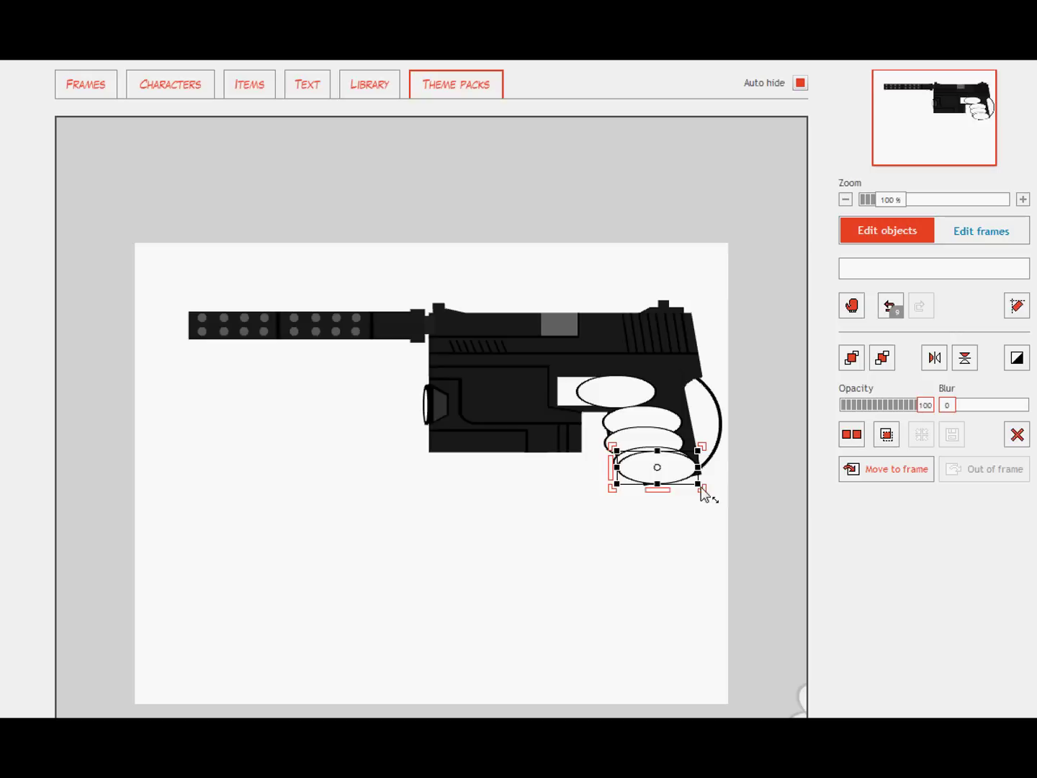
left_click_drag(703, 493, 676, 437)
key("Escape")
left_click(675, 439)
left_click(735, 472)
left_click(652, 472)
left_click(728, 447)
left_click(614, 431)
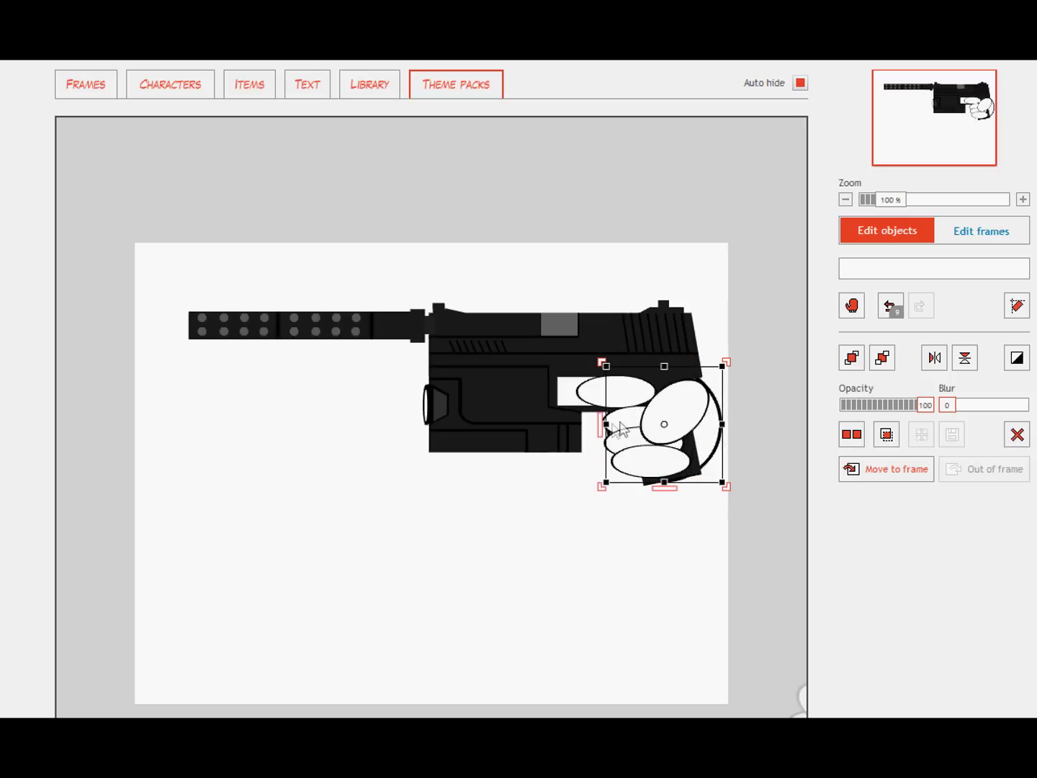
left_click(643, 511)
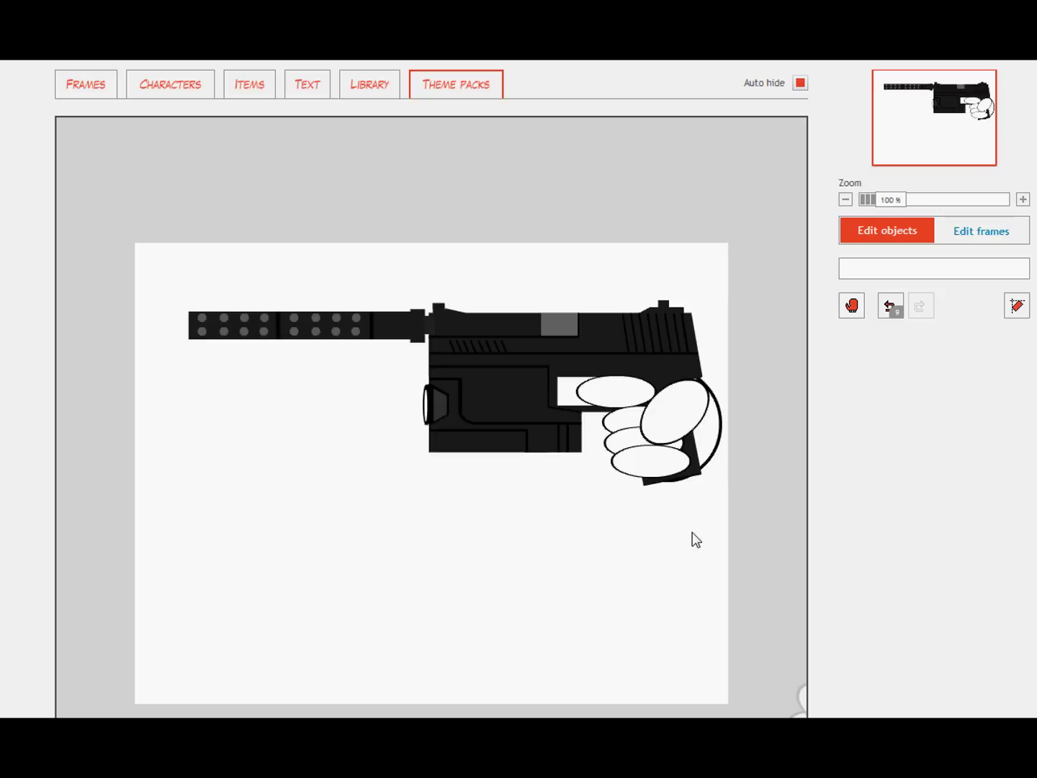
Delete the gun and the top finger, then move the hand toward the page centre
left_click(545, 329)
key("Delete")
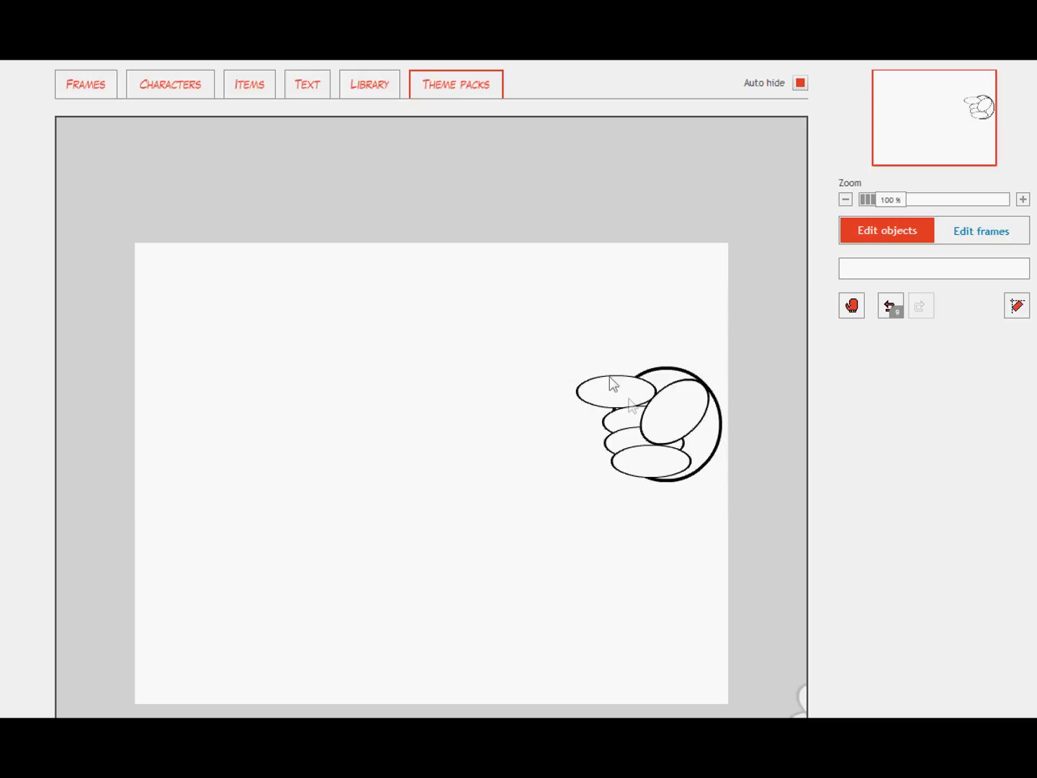
left_click(613, 394)
key("Delete")
left_click_drag(718, 352, 591, 515)
left_click_drag(598, 447, 370, 424)
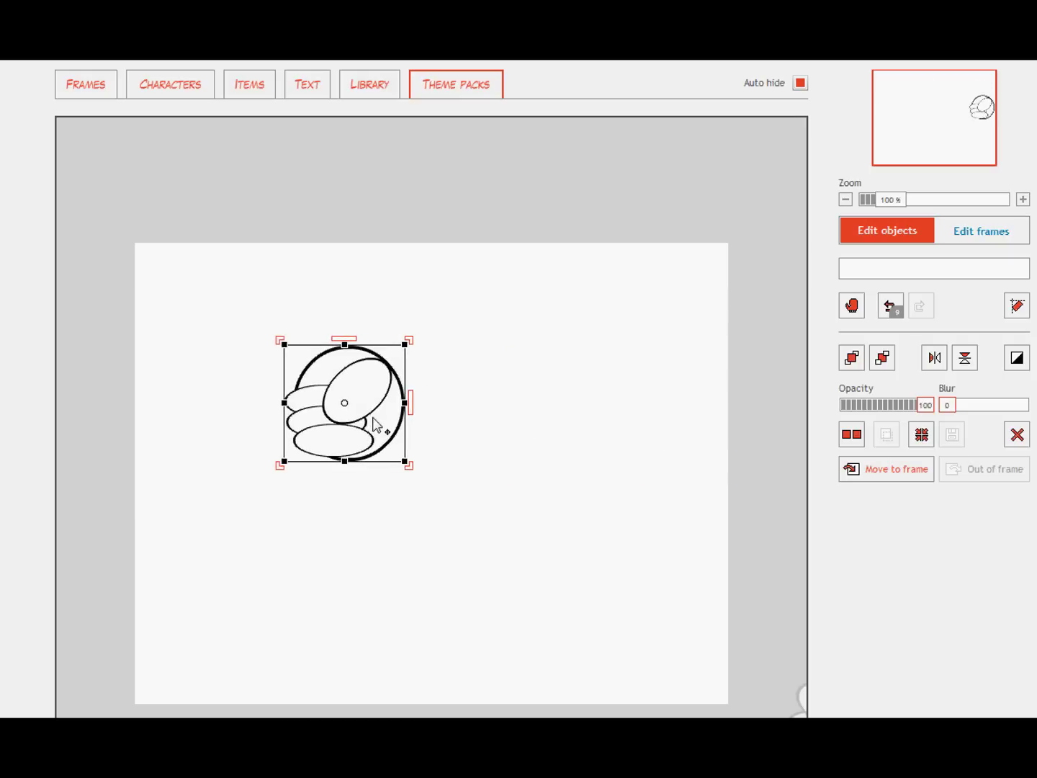
left_click(485, 392)
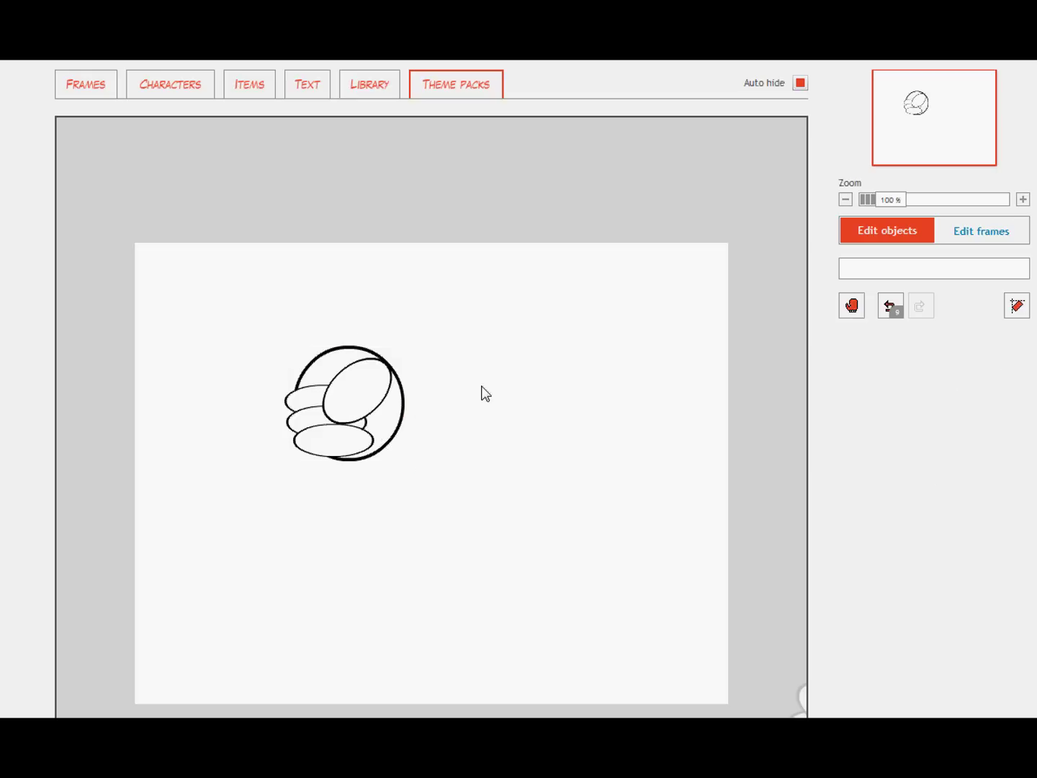
Add a finger above the others and turn the tilted ellipse into a raised thumb behind them
left_click(365, 383)
left_click_drag(365, 383, 481, 329)
left_click(359, 392)
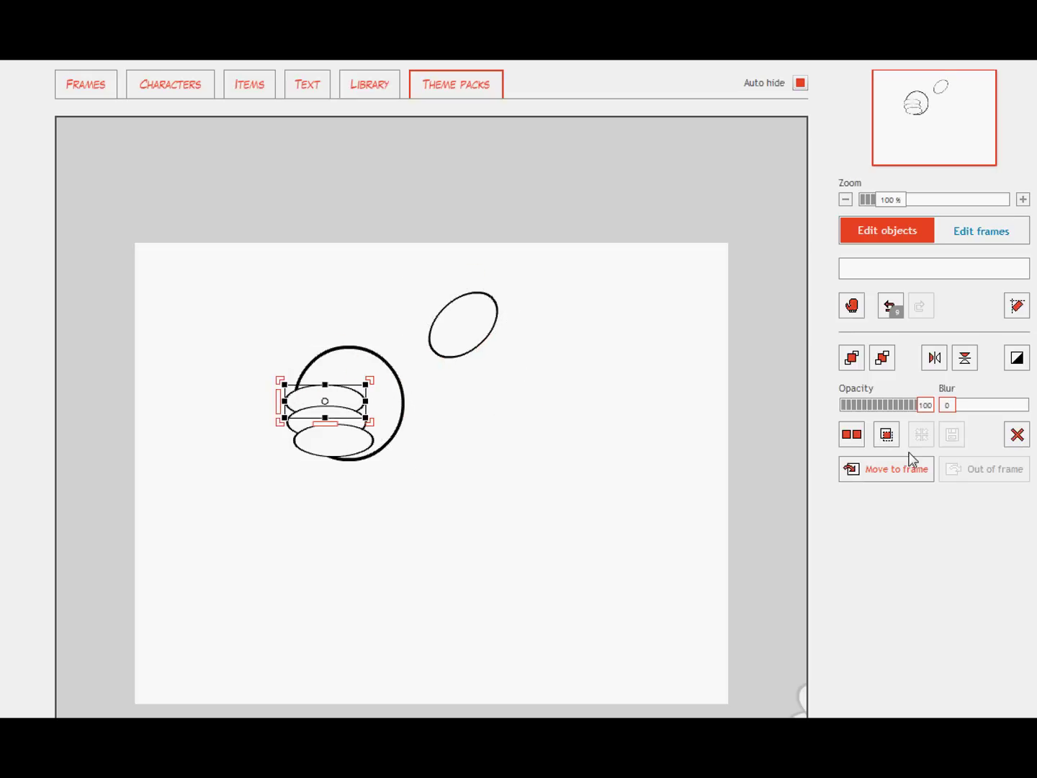
left_click(852, 434)
left_click(608, 458)
left_click_drag(332, 409, 328, 378)
left_click(455, 402)
left_click_drag(461, 346, 369, 356)
left_click_drag(430, 335, 408, 304)
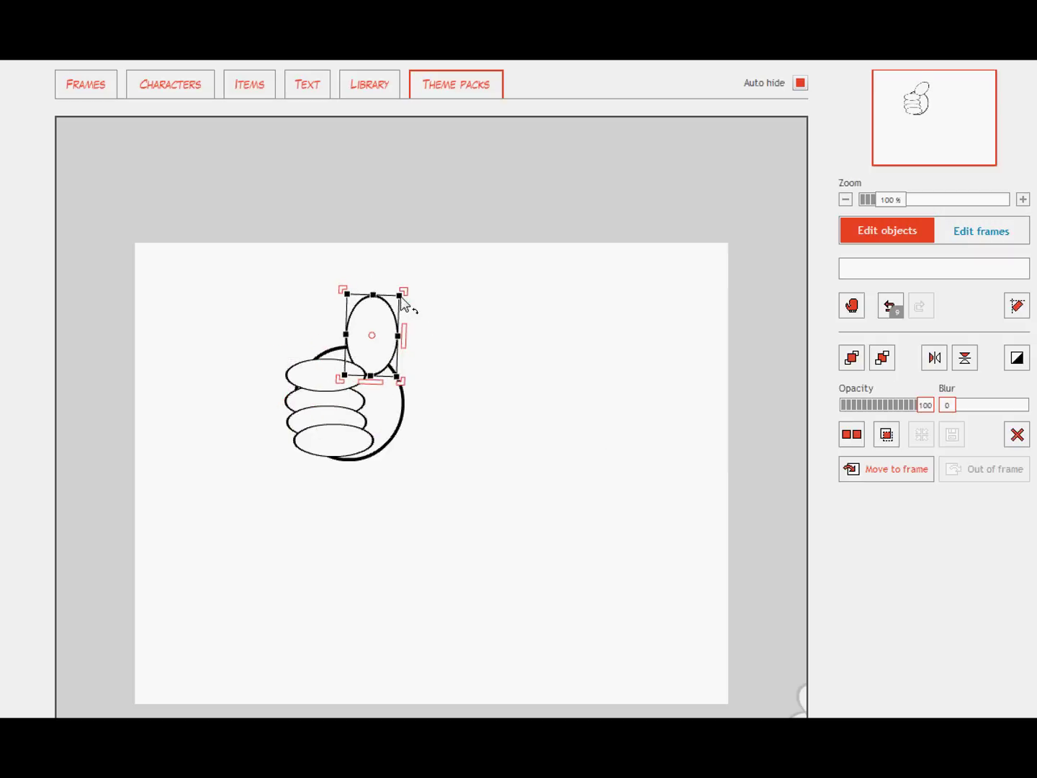
left_click(882, 357)
left_click(442, 420)
Nudge the top finger right and check the alignment of the remaining fingers
left_click(353, 382)
key("Right")
key("Right")
key("Right")
key("Right")
key("Right")
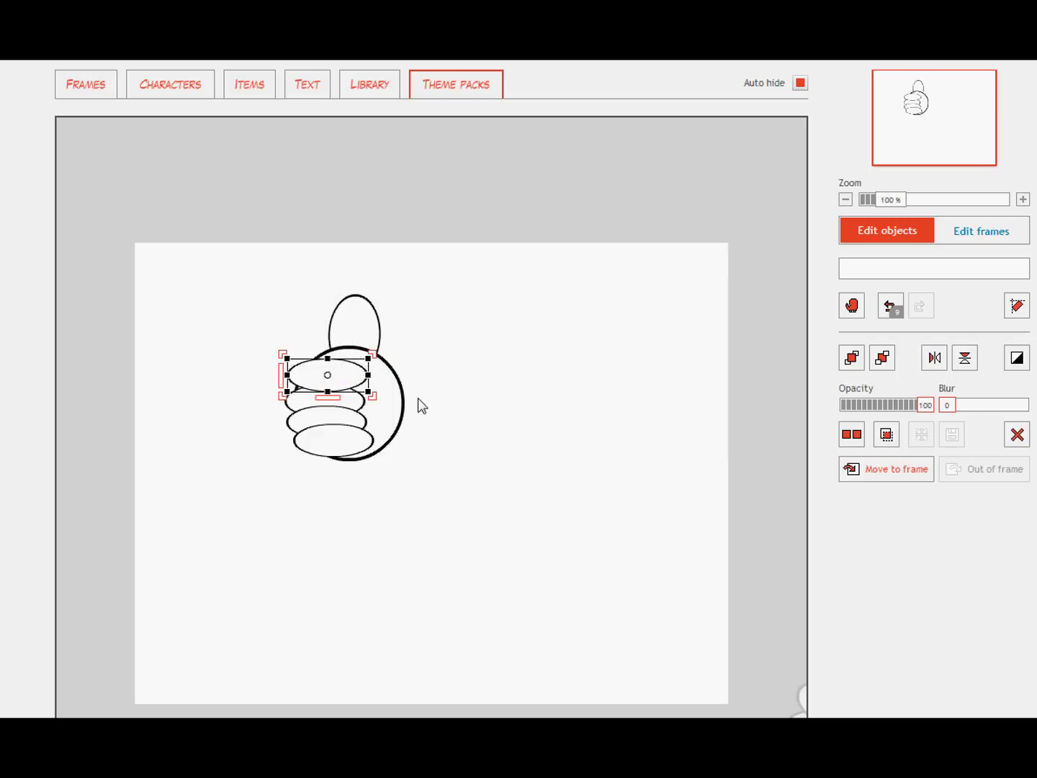
left_click(442, 407)
left_click(317, 401)
left_click(416, 411)
left_click(302, 426)
left_click(408, 431)
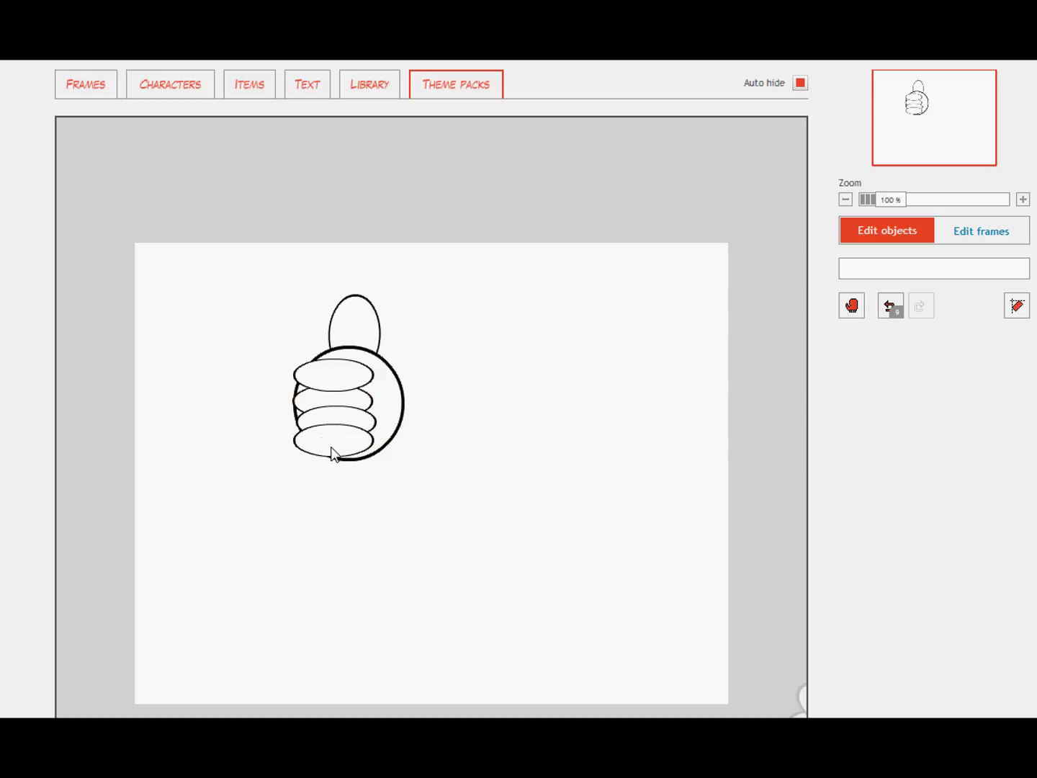
left_click(332, 451)
left_click(425, 438)
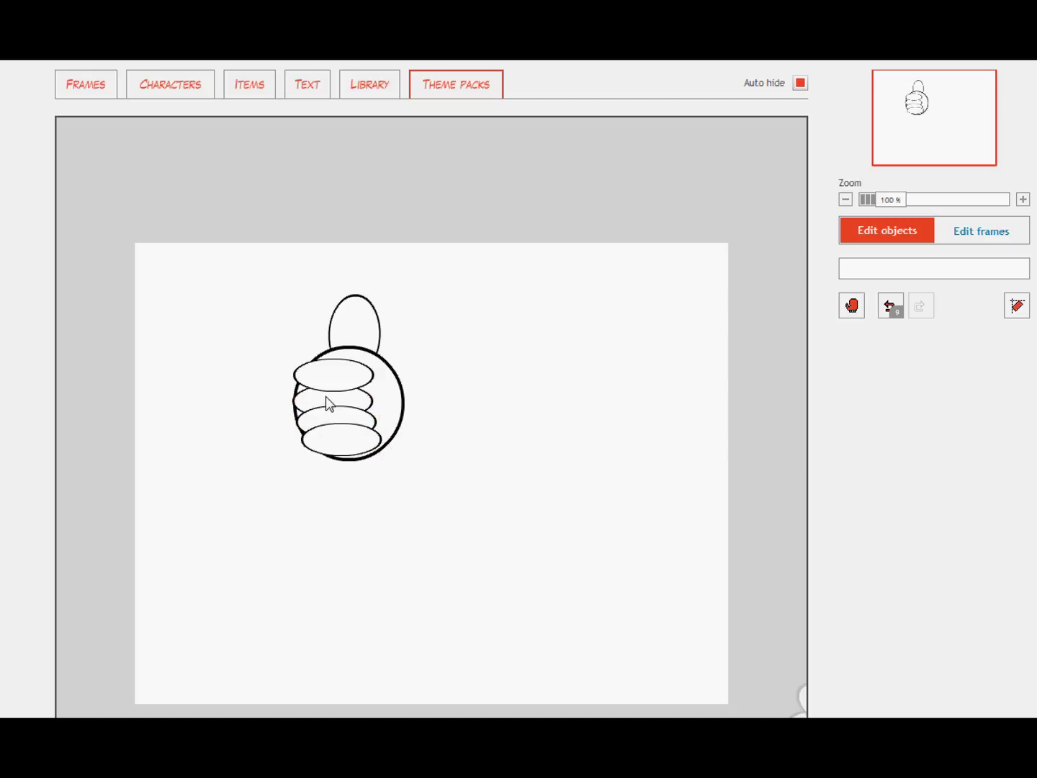
Send the fist group to the back, then send the thumb behind the fist
left_click_drag(288, 371, 331, 378)
left_click(893, 356)
left_click(567, 405)
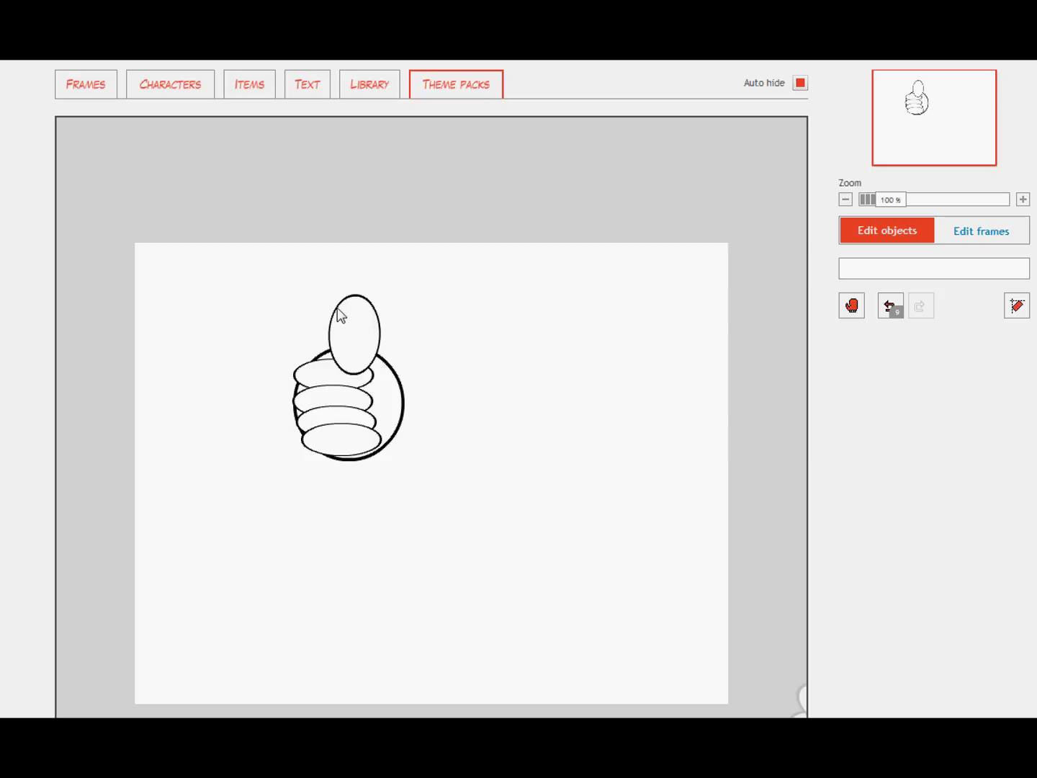
left_click(341, 314)
left_click(853, 356)
left_click(404, 454)
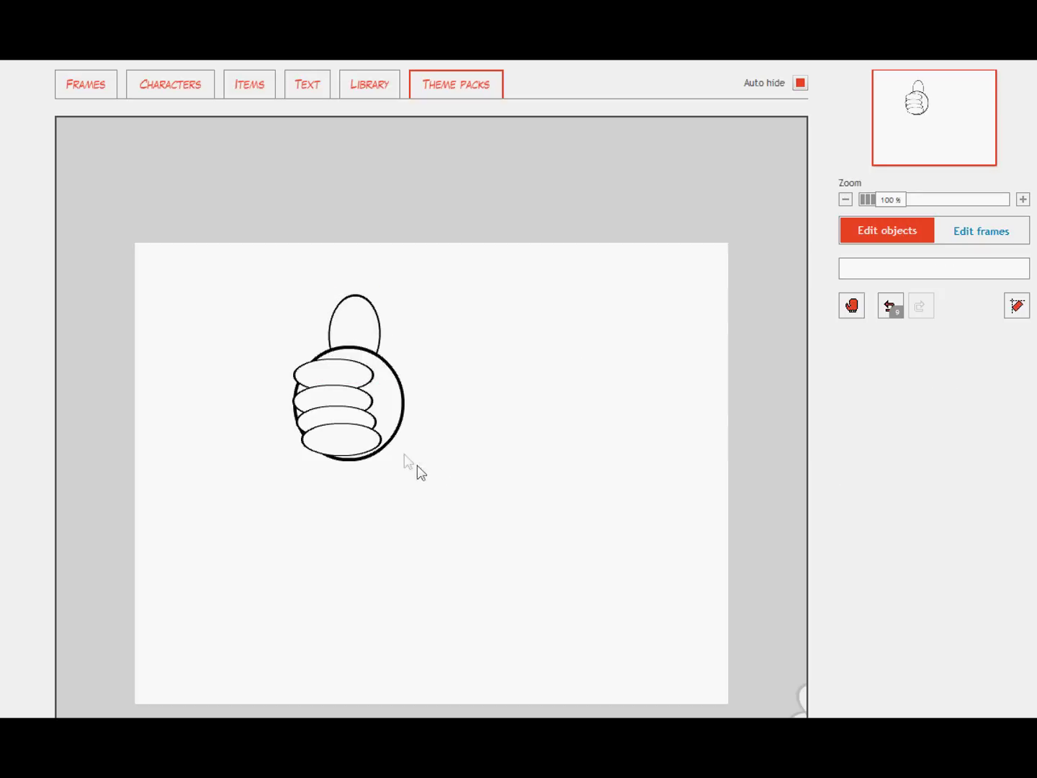
Select the entire thumbs-up drawing and delete it
left_click(388, 417)
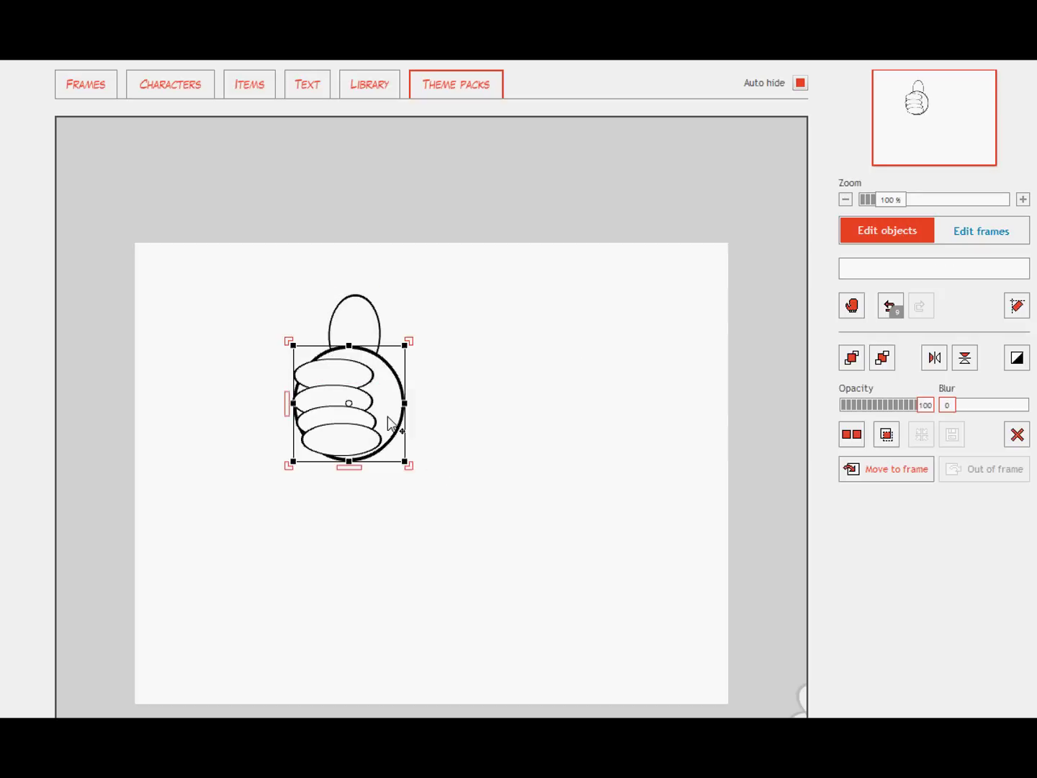
left_click_drag(425, 499, 259, 299)
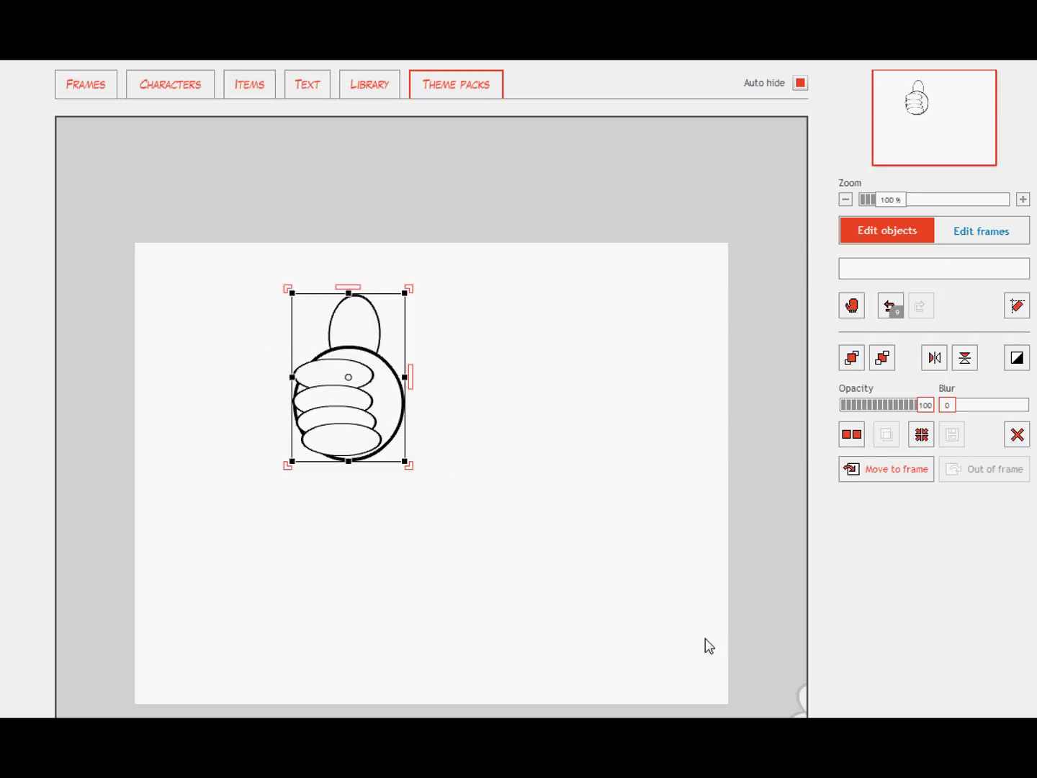
key("Delete")
Bring the circle-and-ovals hand to centre, shrink it from the bottom, and shift it right
left_click_drag(797, 702, 347, 462)
left_click(658, 418)
left_click_drag(464, 554, 477, 484)
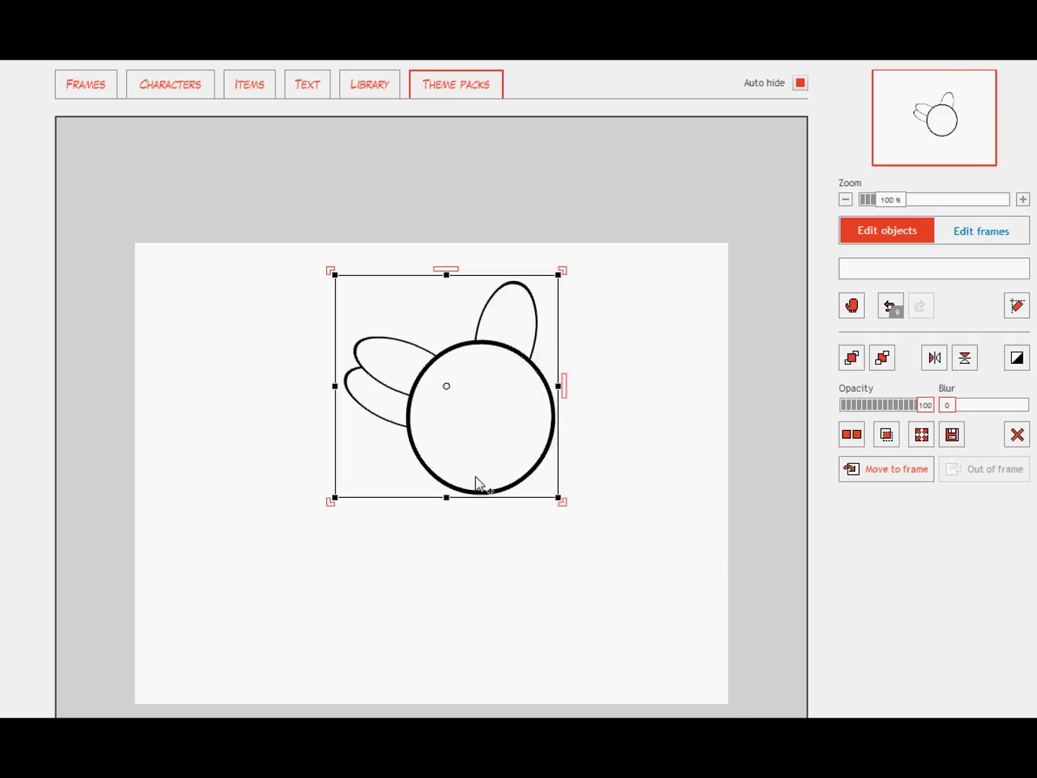
left_click(551, 479)
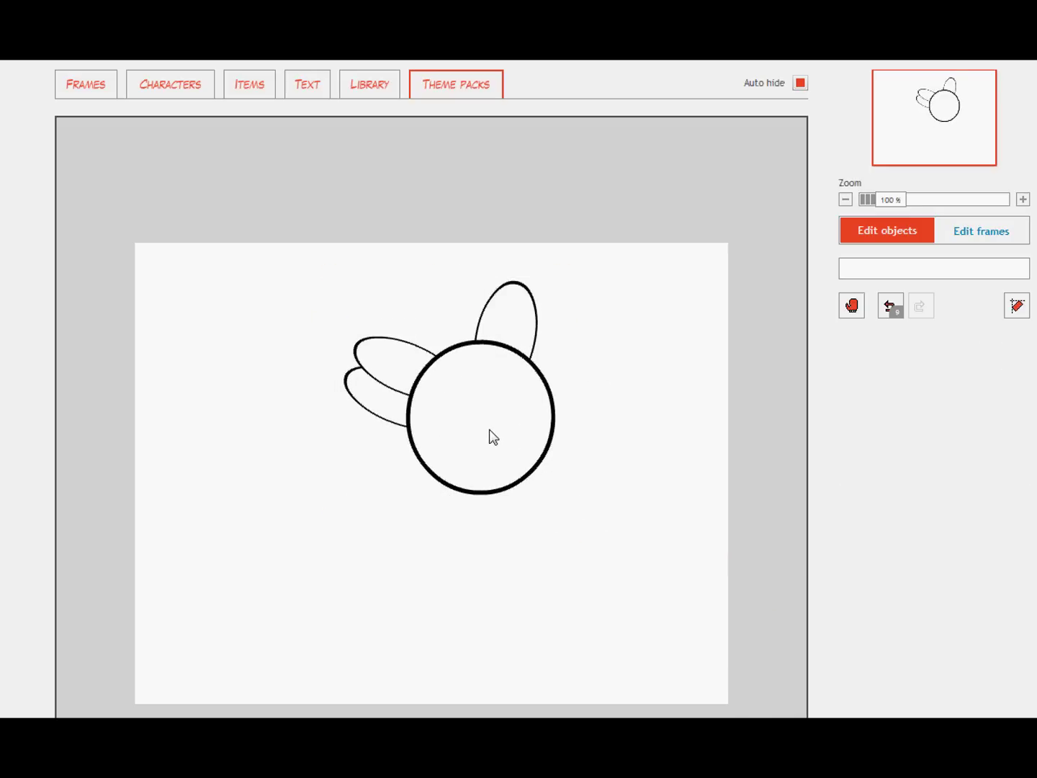
left_click_drag(490, 430, 483, 450)
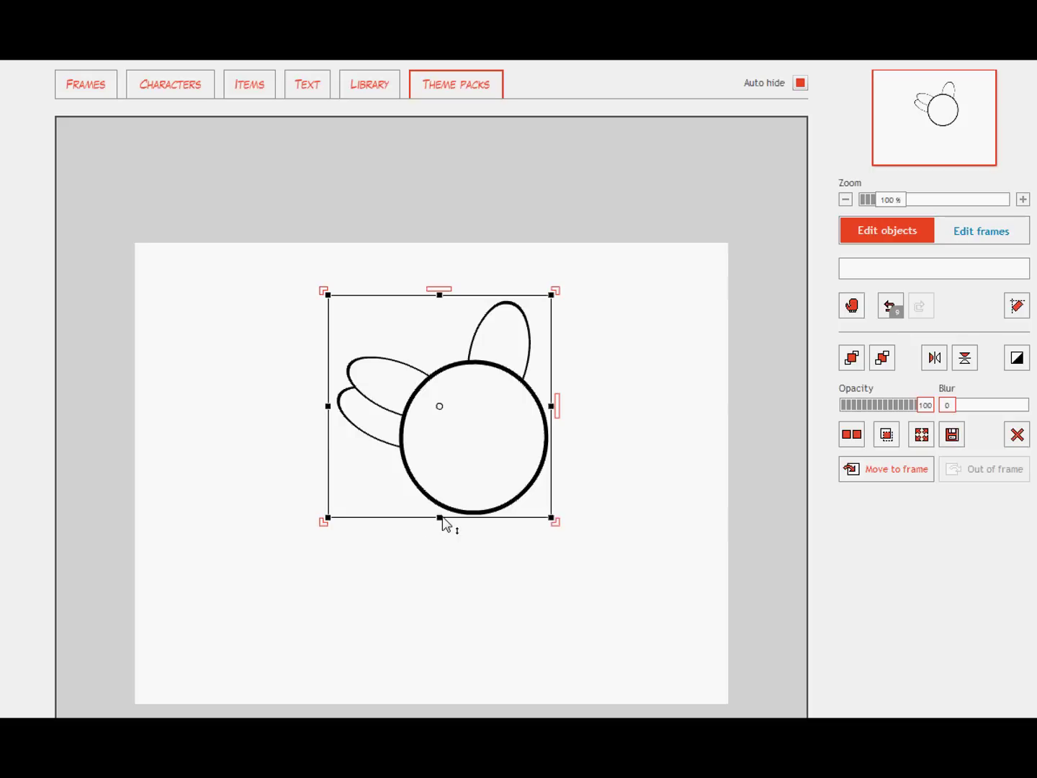
left_click_drag(442, 517, 440, 479)
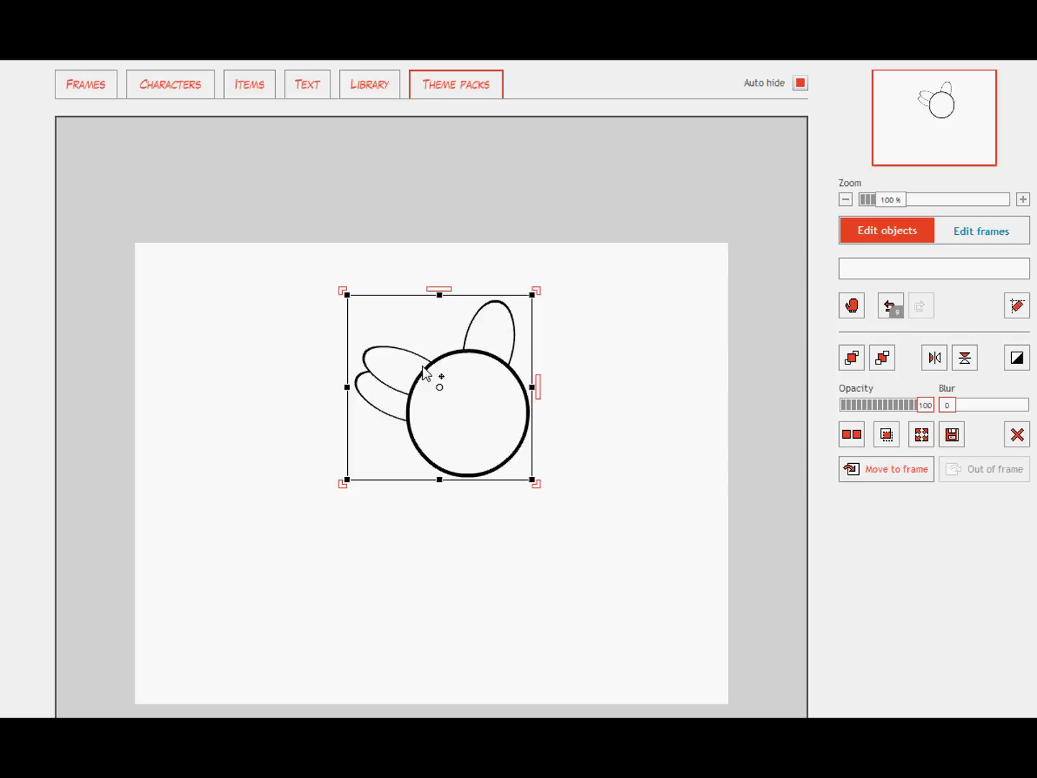
left_click_drag(433, 444, 491, 455)
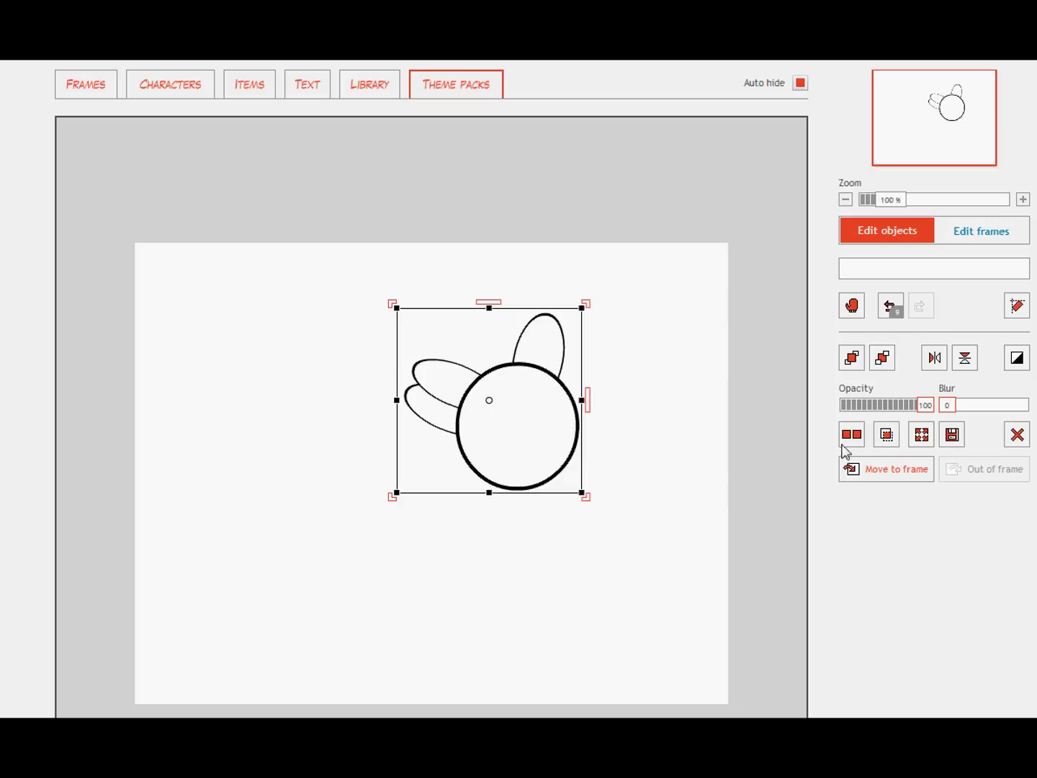
left_click(549, 662)
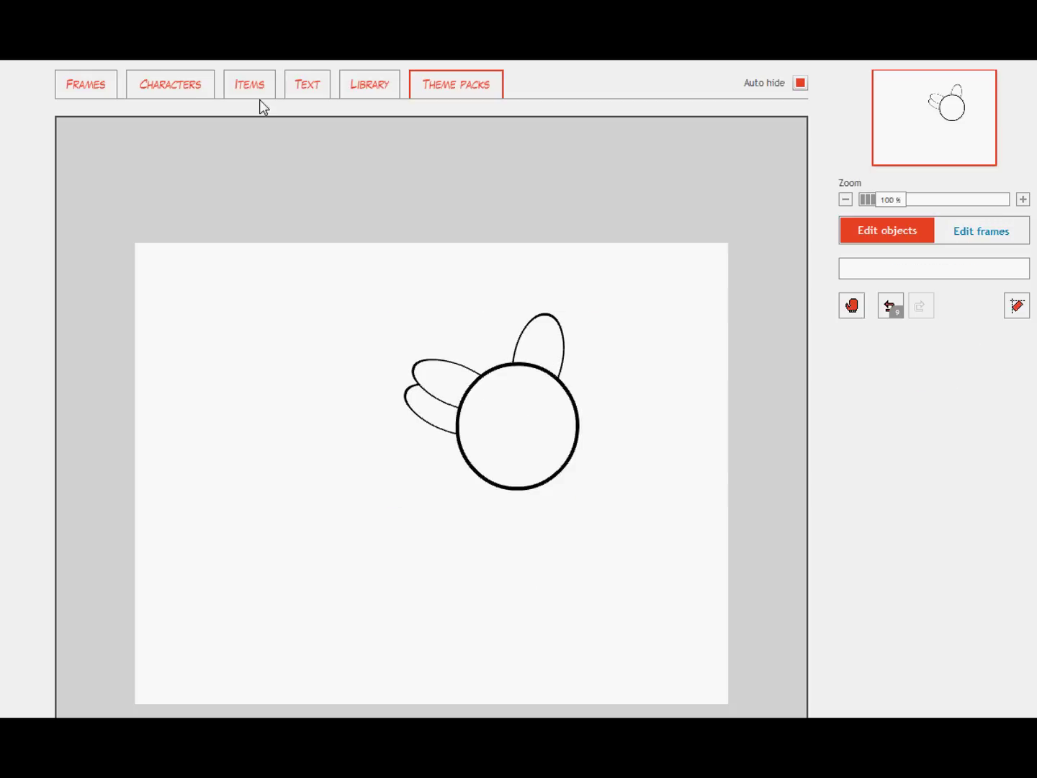
Place the pen from Items > Objects between the fingers and shrink it
left_click(162, 100)
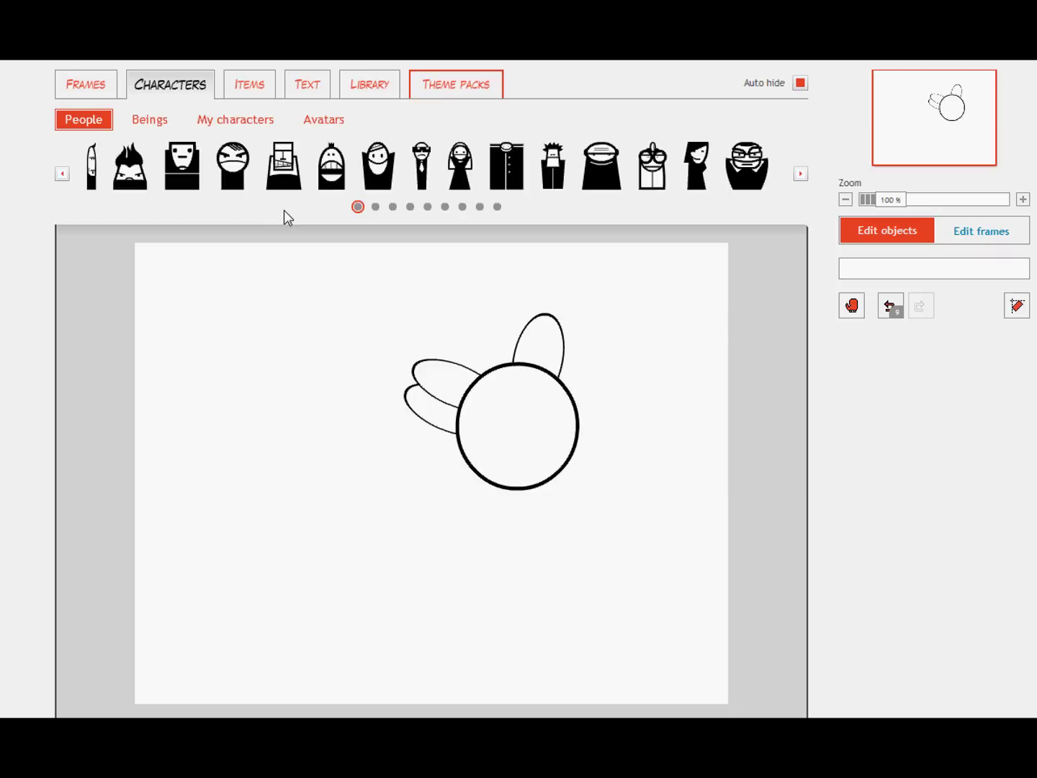
left_click(249, 87)
left_click(95, 121)
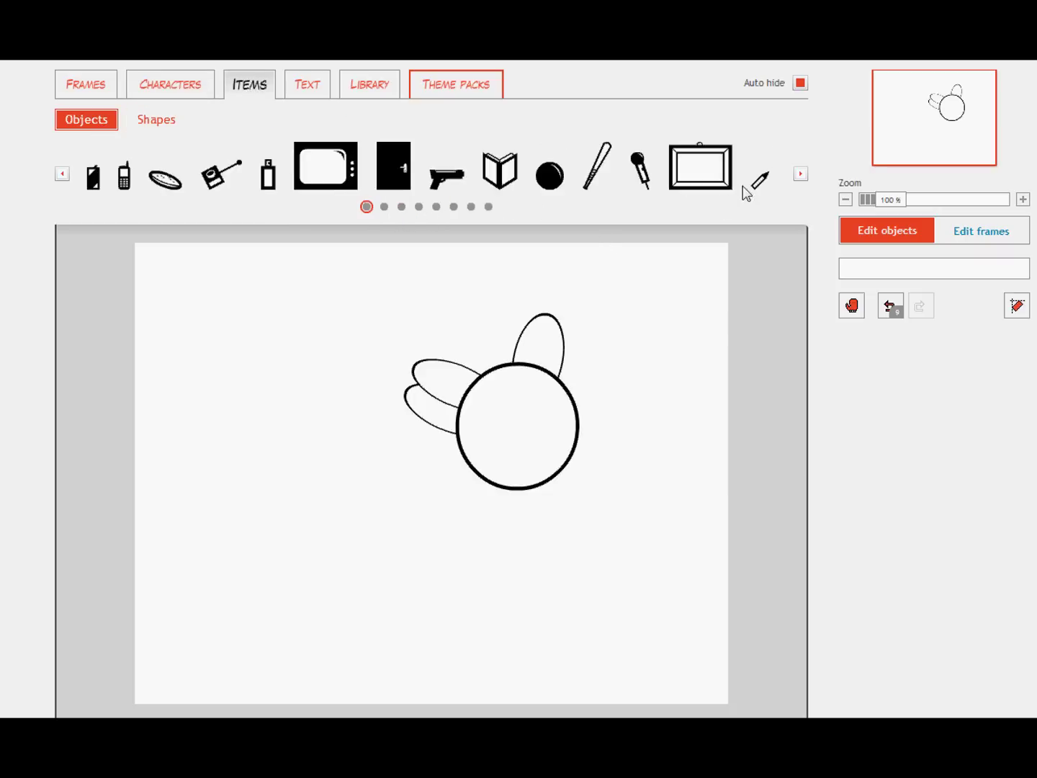
left_click_drag(760, 180, 351, 519)
left_click_drag(447, 399, 423, 418)
left_click_drag(424, 484, 428, 457)
left_click(467, 489)
Bring the finger ellipse and palm circle in front of the pencil
left_click(426, 412)
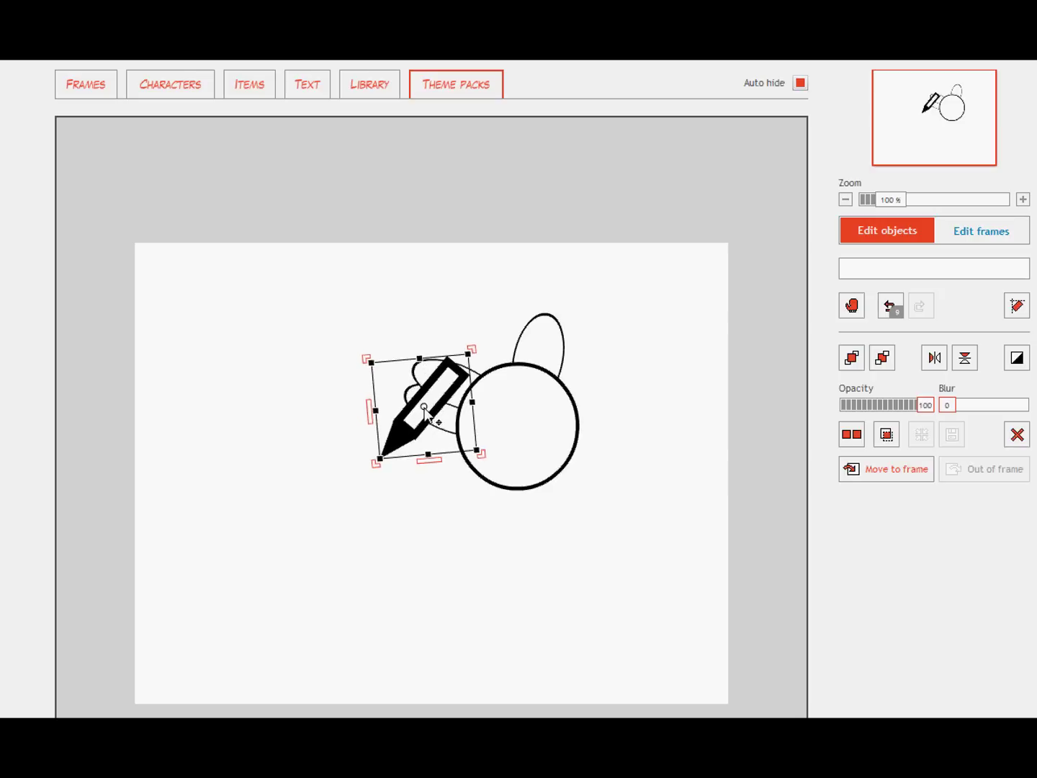
left_click(427, 372)
left_click(857, 367)
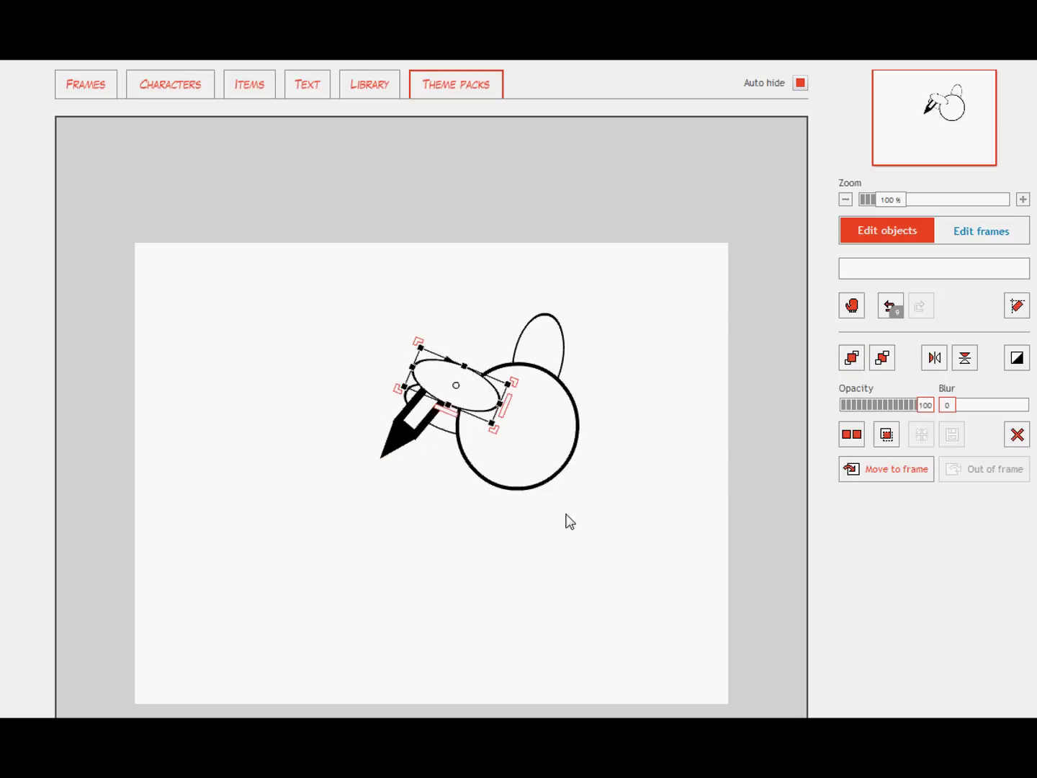
left_click(568, 464)
left_click(852, 357)
left_click(578, 470)
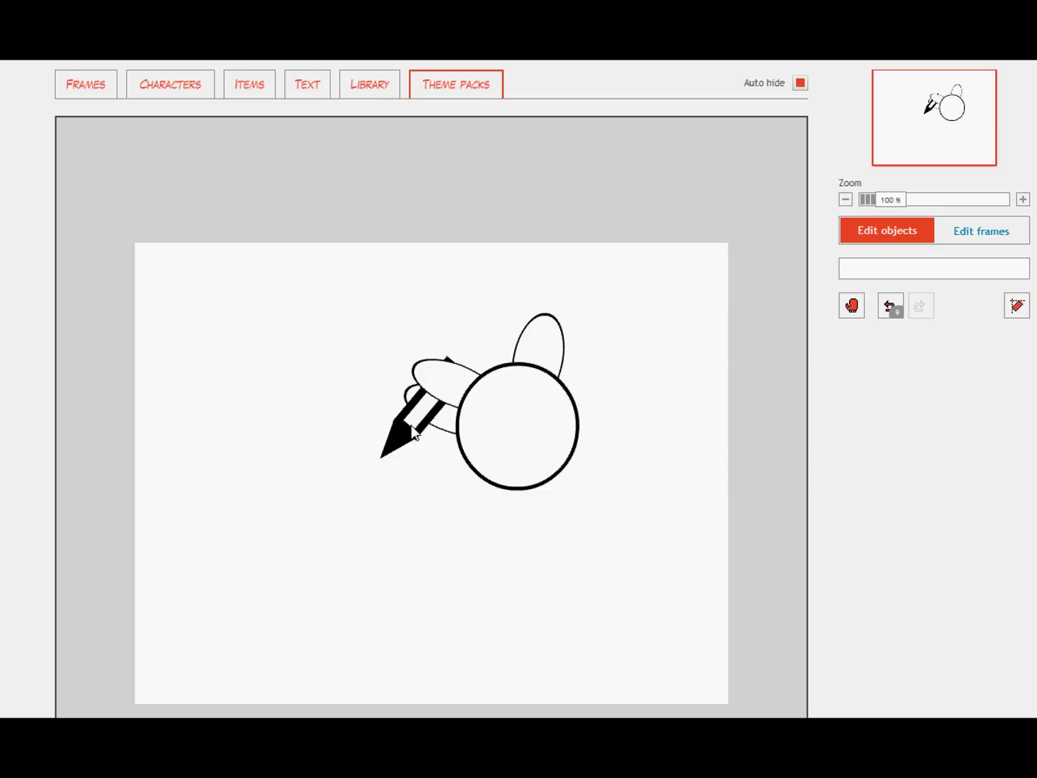
mouse_move(412, 430)
left_mouse_down()
mouse_move(431, 448)
mouse_move(411, 431)
left_mouse_up()
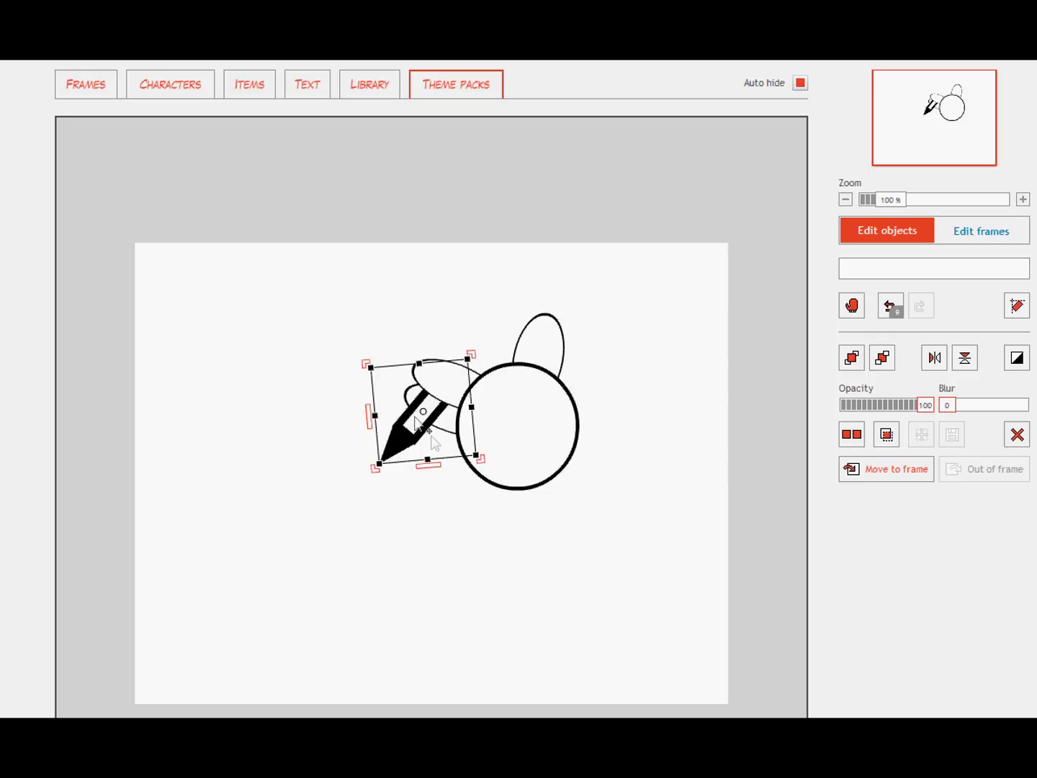
Delete the pencil and shift the hand drawing slightly up and left
key("Delete")
mouse_move(620, 542)
left_mouse_down()
mouse_move(398, 377)
mouse_move(358, 314)
left_mouse_up()
mouse_move(547, 450)
left_mouse_down()
mouse_move(438, 456)
mouse_move(405, 444)
mouse_move(534, 440)
left_mouse_up()
Select the circle and three ellipses and rotate the group so the fingers point upward
left_click(541, 457)
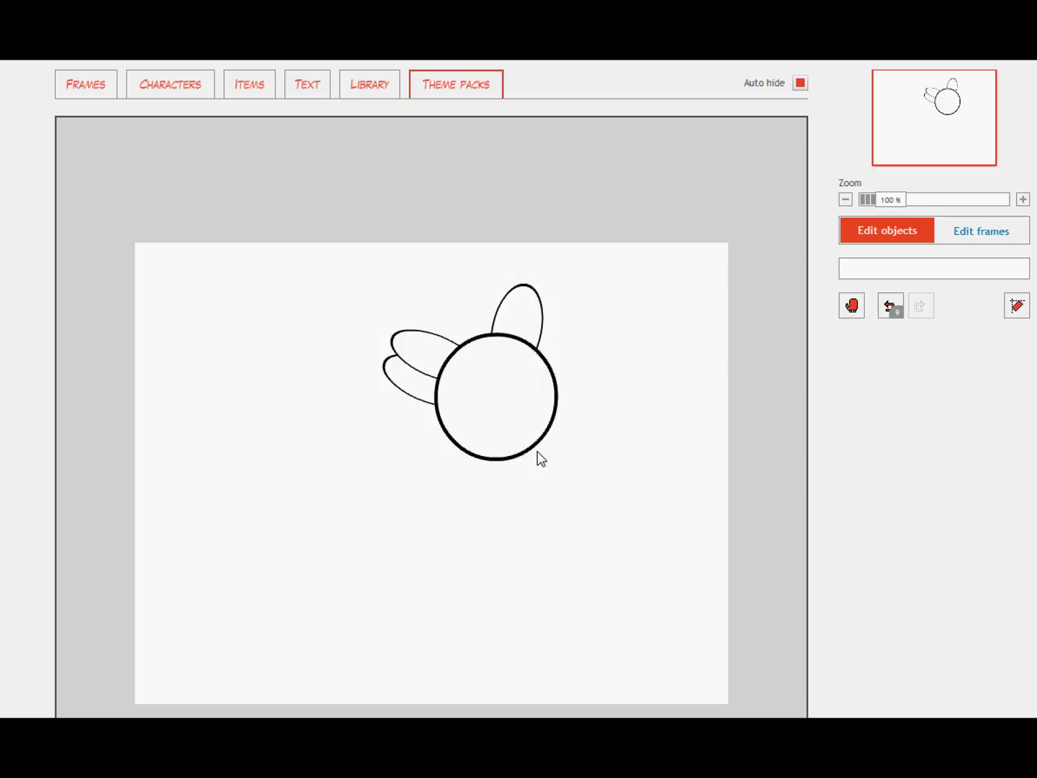
left_click(506, 435)
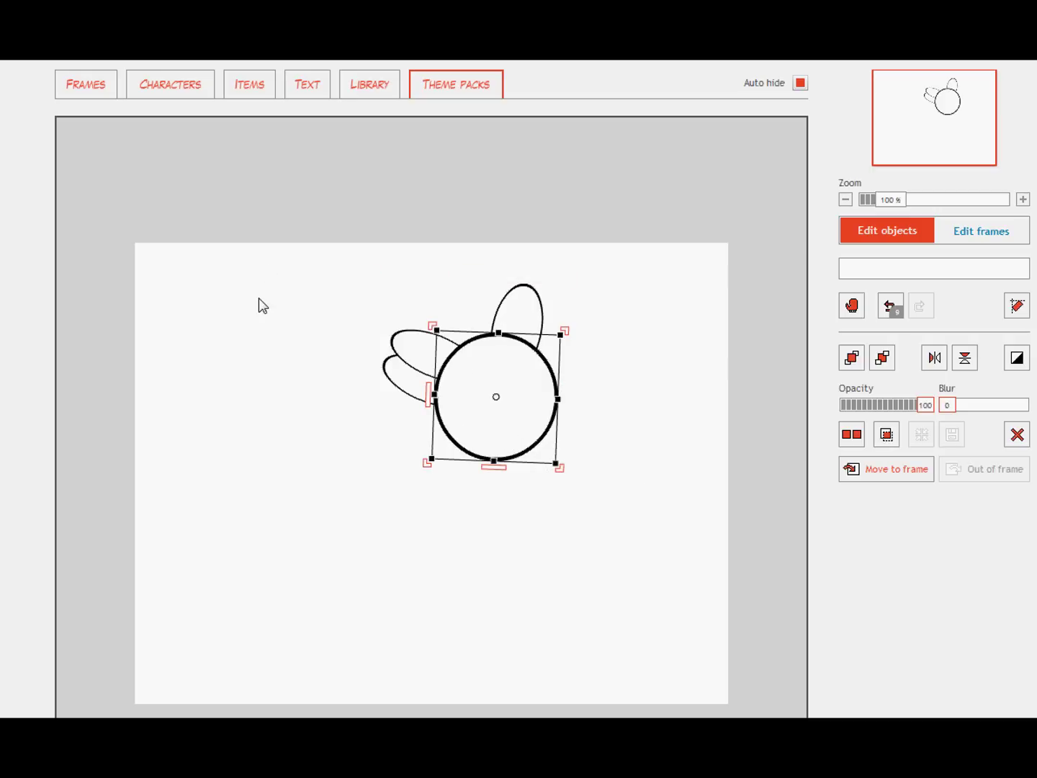
mouse_move(614, 498)
left_mouse_down()
mouse_move(311, 294)
mouse_move(310, 274)
left_mouse_up()
left_click_drag(508, 429, 484, 443)
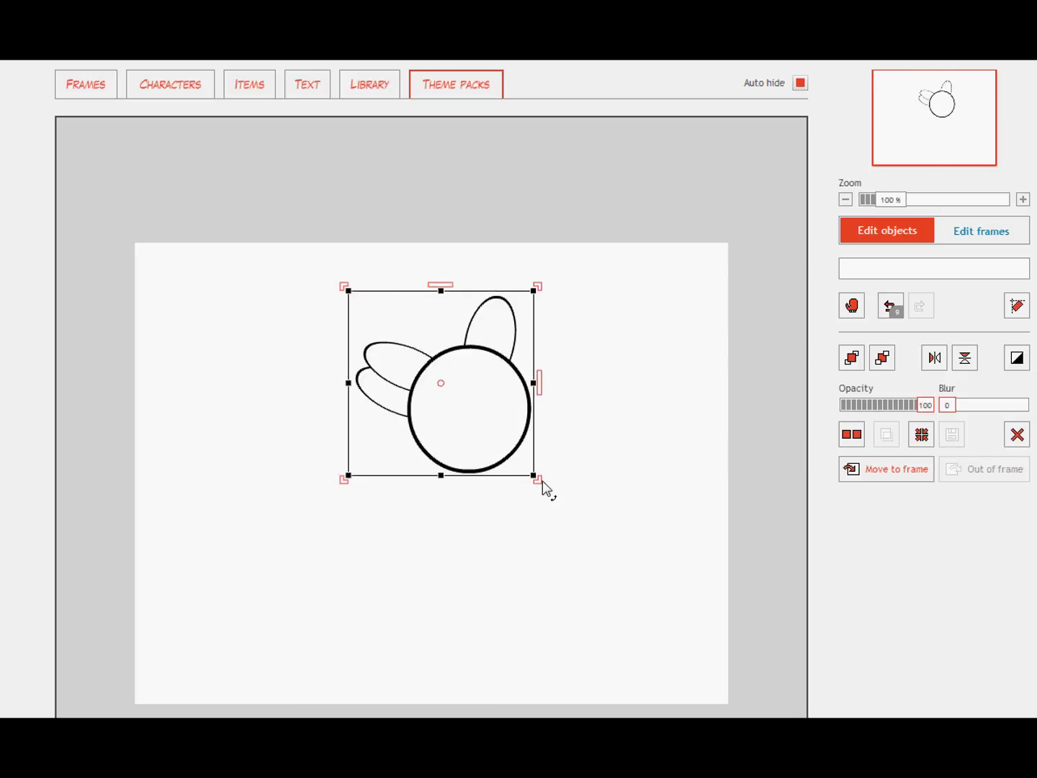
left_click_drag(544, 489, 349, 471)
left_click(468, 535)
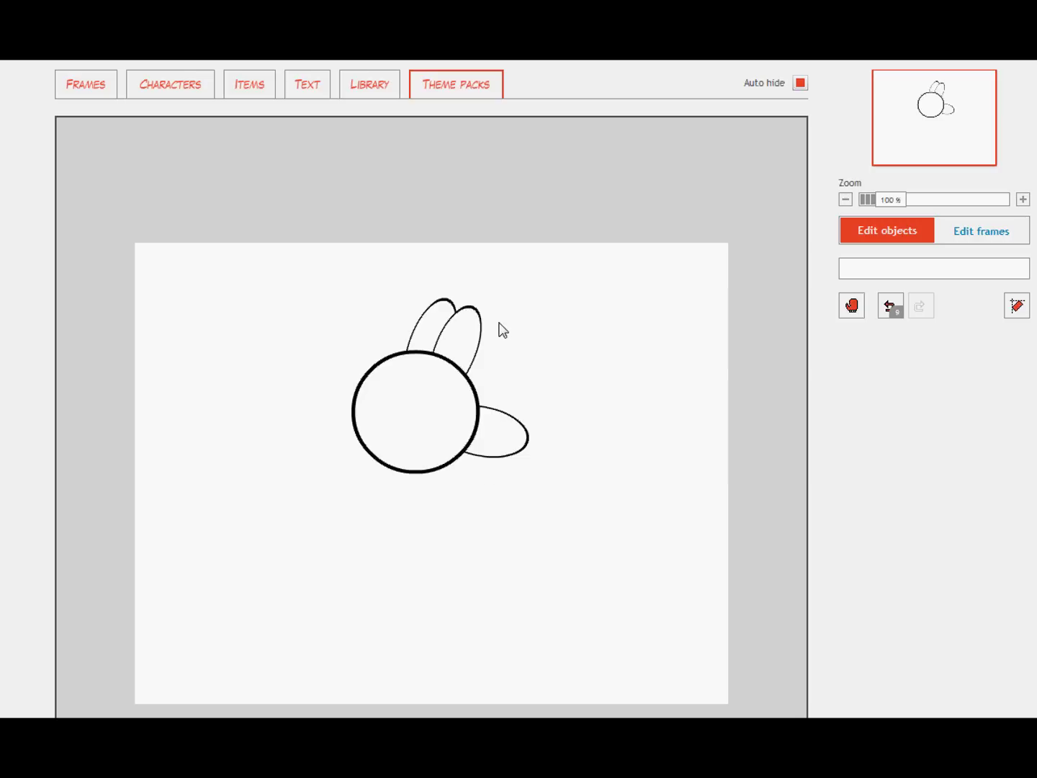
Duplicate the two raised fingers, rotate and place the copies, and send them behind the palm
left_click_drag(503, 344, 392, 293)
left_click(852, 434)
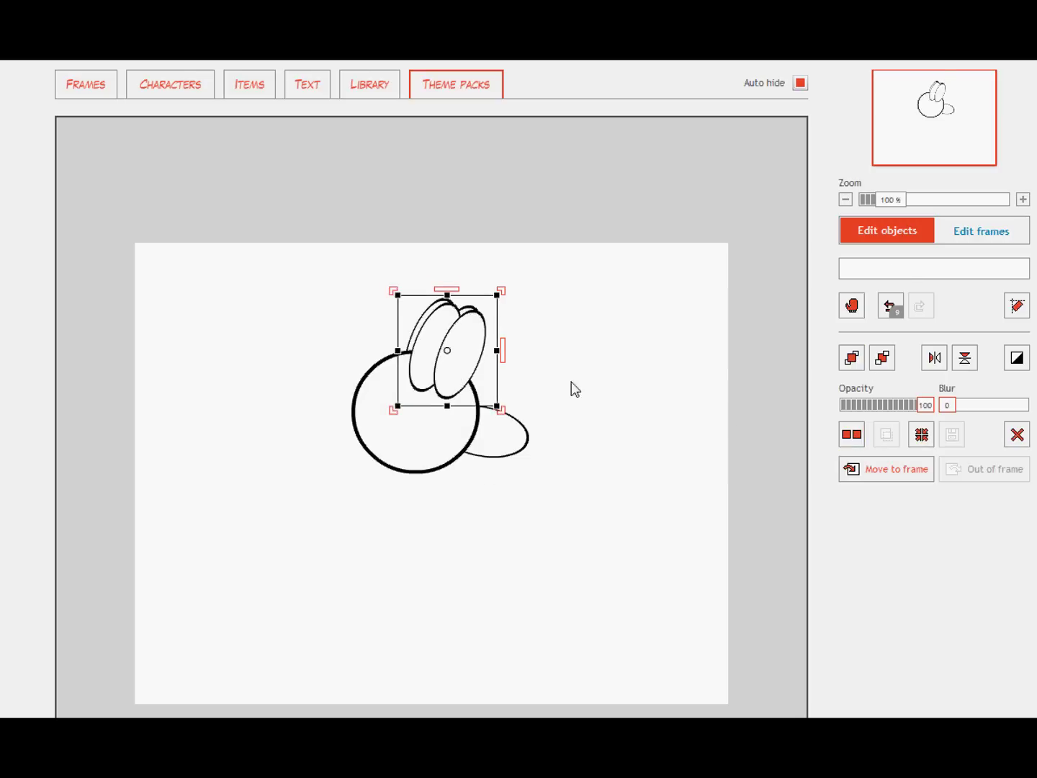
left_click_drag(447, 377, 389, 366)
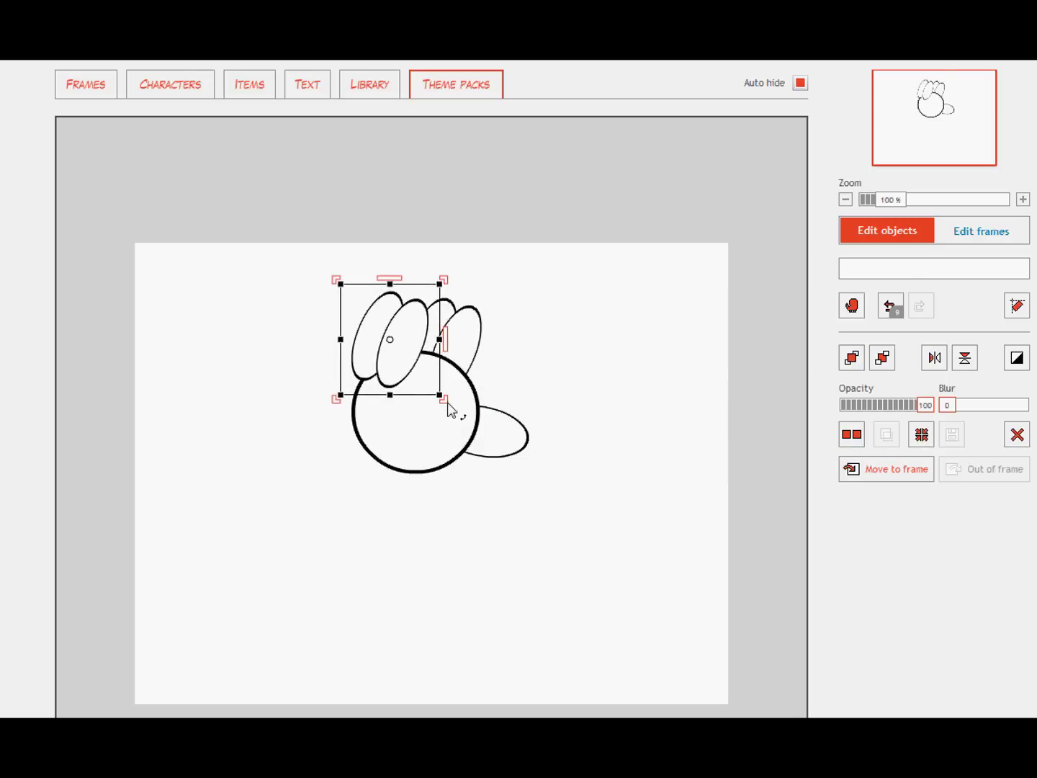
mouse_move(447, 408)
left_mouse_down()
mouse_move(482, 386)
mouse_move(465, 410)
left_mouse_up()
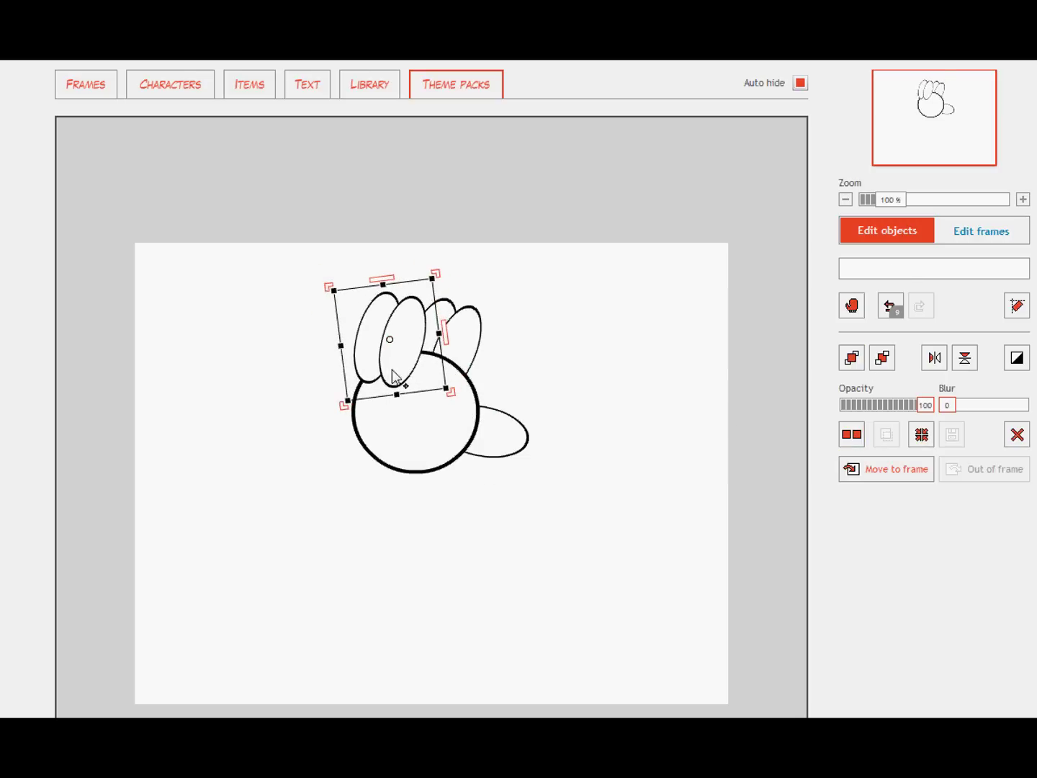
left_click_drag(393, 369, 398, 360)
left_click(882, 358)
left_click(482, 371)
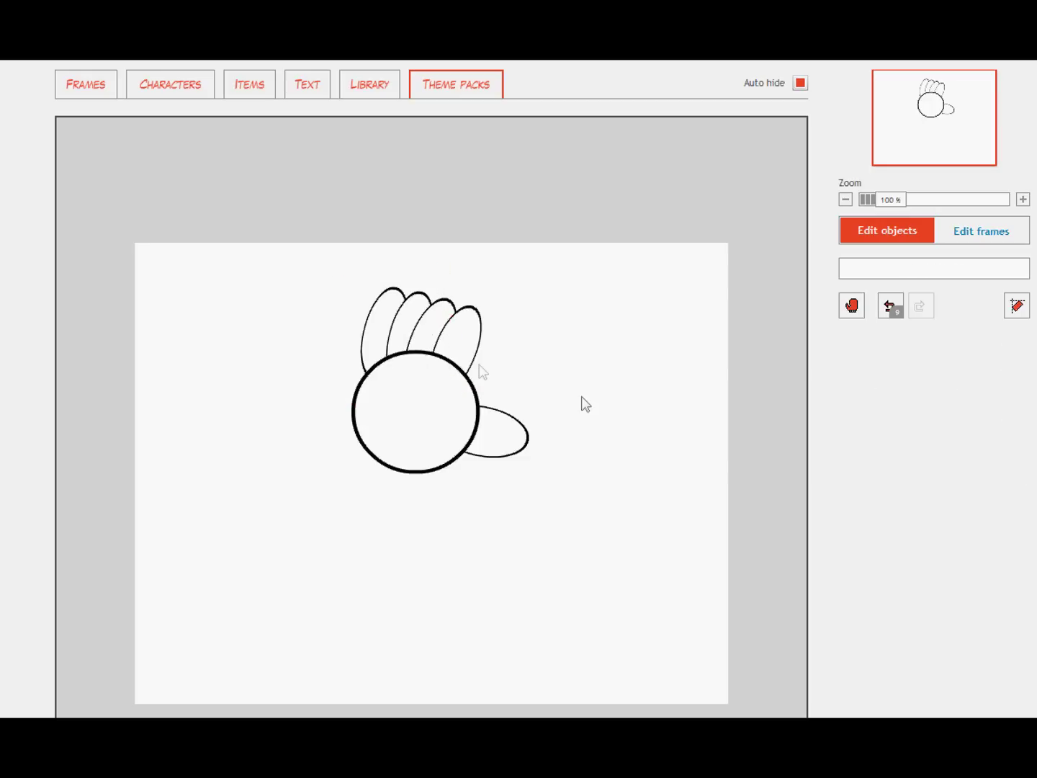
Slightly enlarge the palm circle and flatten the side thumb ellipse
left_click(393, 400)
left_click_drag(358, 354, 346, 347)
left_click(607, 355)
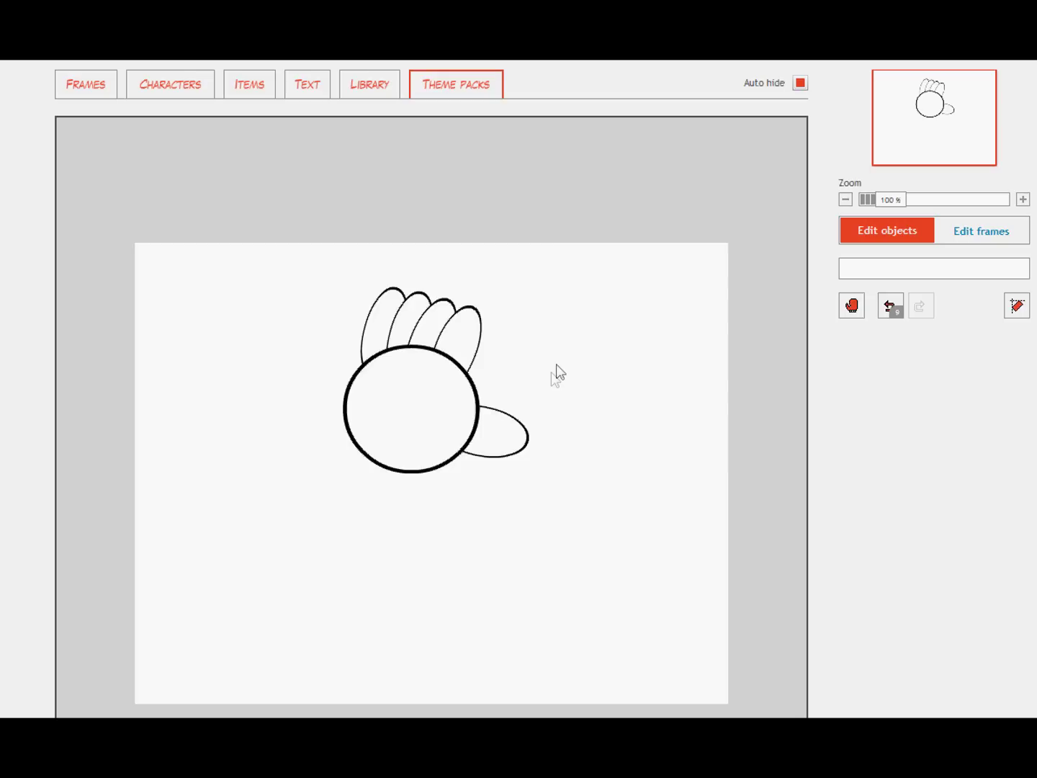
left_click(496, 446)
left_click_drag(483, 462, 480, 450)
left_click(618, 399)
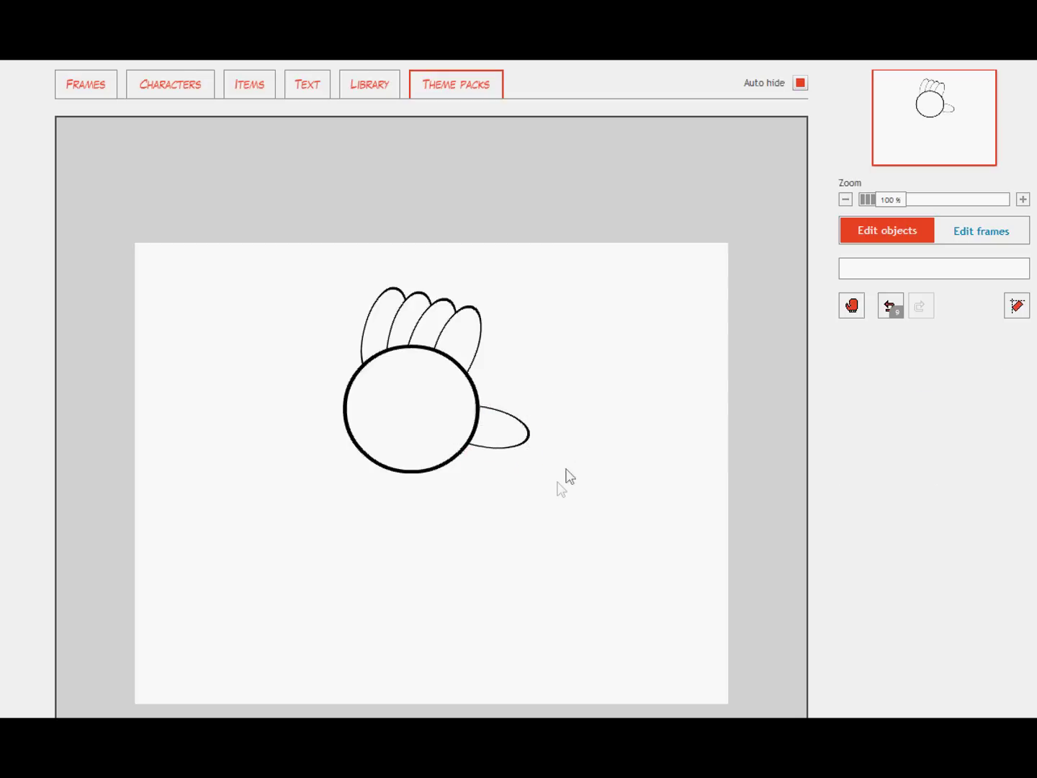